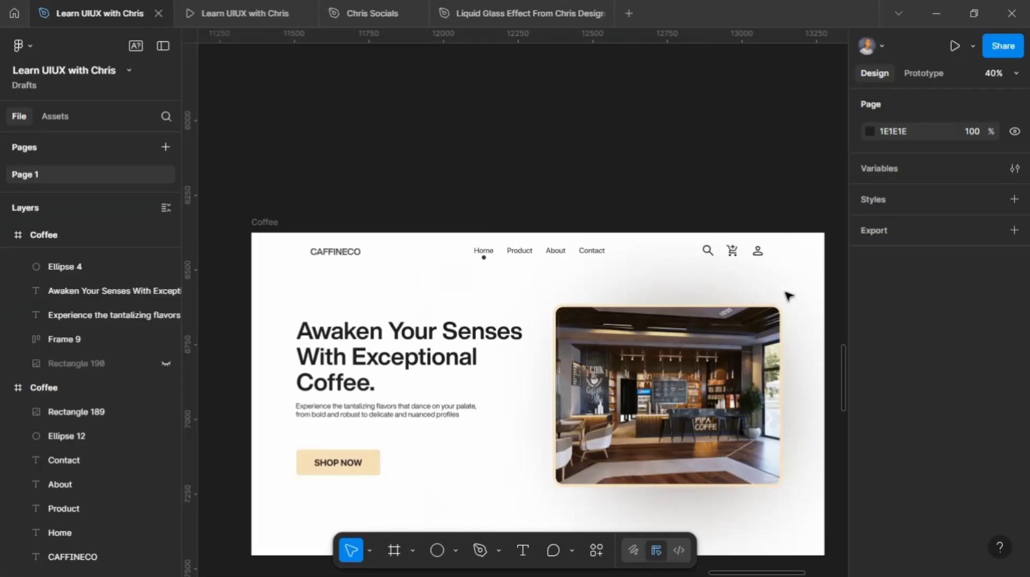
# Draw a circle with locked proportions, size it to 266 × 266, and place it over the café photo's lower-left corner.
pyautogui.scroll(-5, 787, 296)
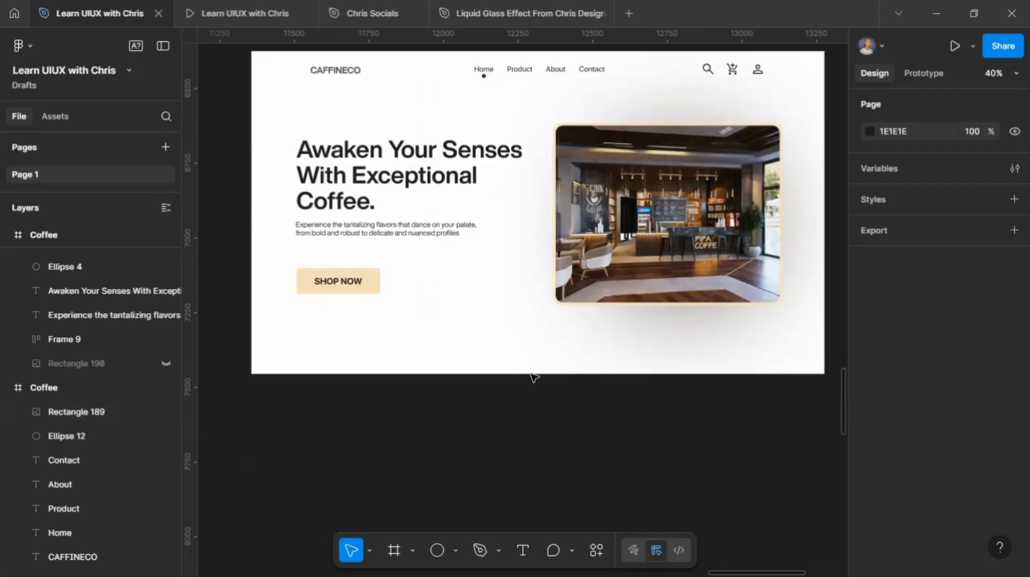
pyautogui.press('o')
pyautogui.moveTo(527, 281); pyautogui.dragTo(600, 341)
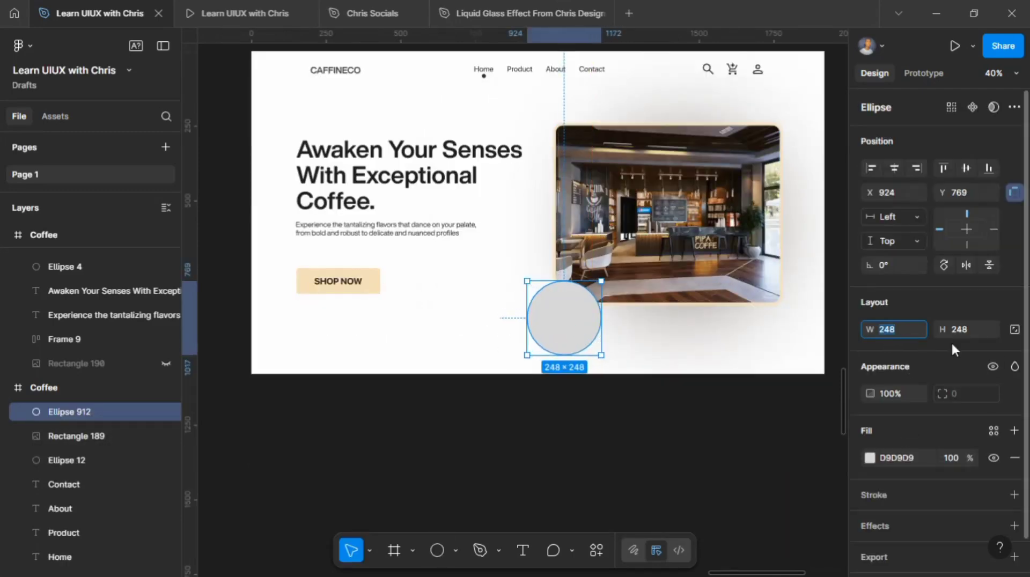
pyautogui.click(1013, 329)
pyautogui.press('Return')
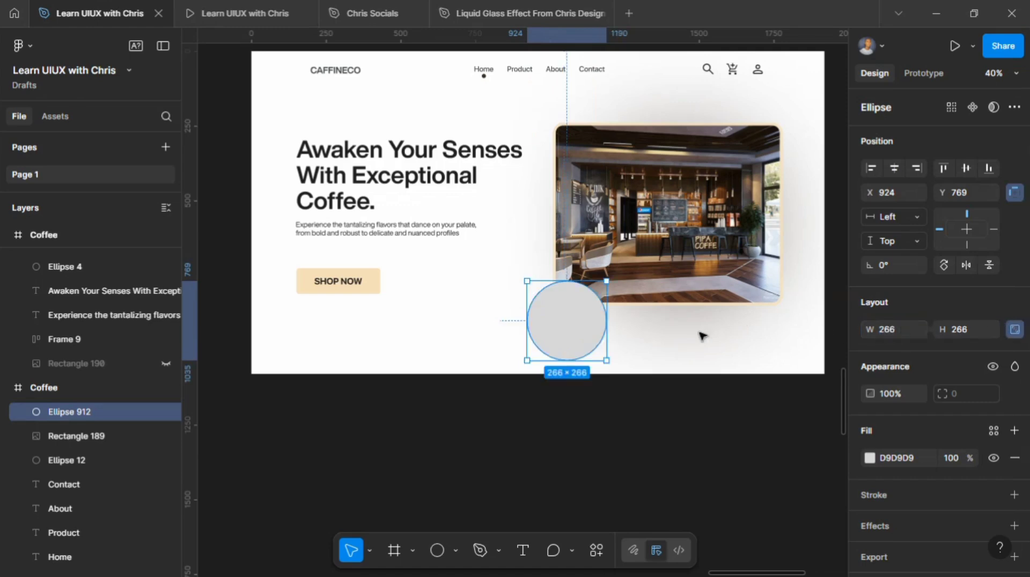
pyautogui.moveTo(572, 306); pyautogui.dragTo(575, 287)
# Fill the circle with the dark brown 3F2F2A sampled from the badge in the existing coffee design.
pyautogui.click(870, 458)
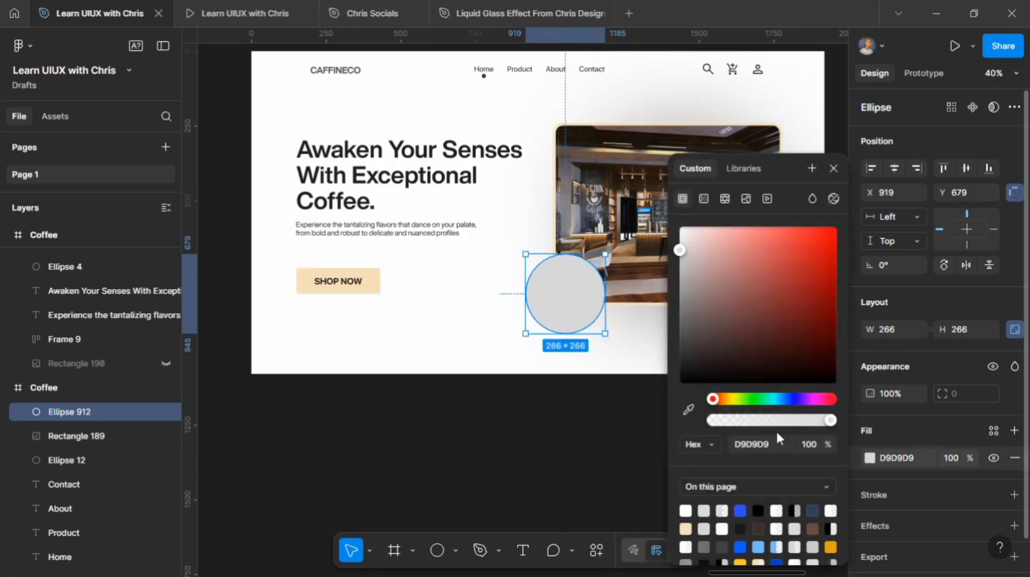
pyautogui.click(689, 410)
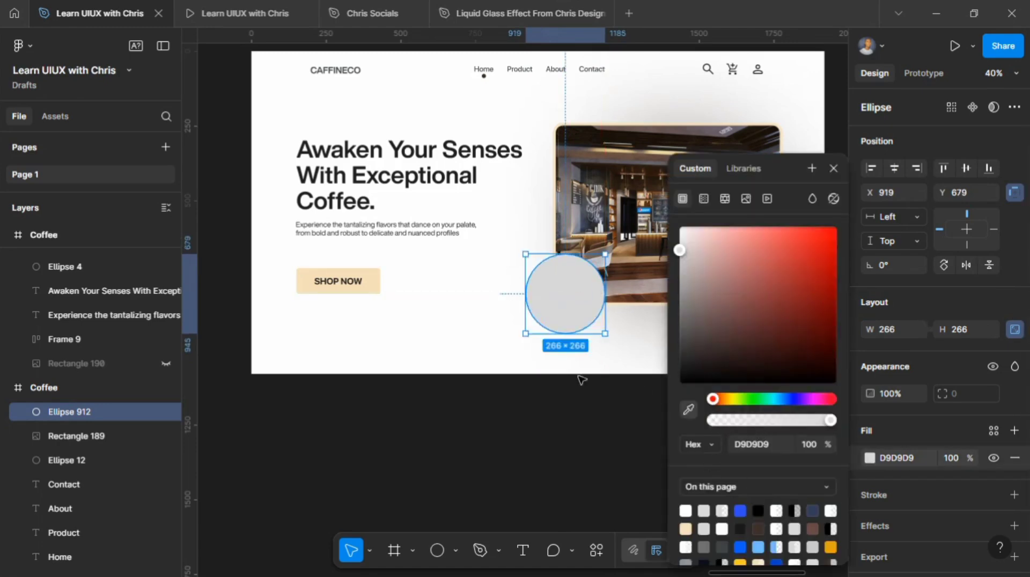
pyautogui.scroll(-5, 338, 143)
pyautogui.hscroll(-10, 341, 141)
pyautogui.scroll(2, 341, 140)
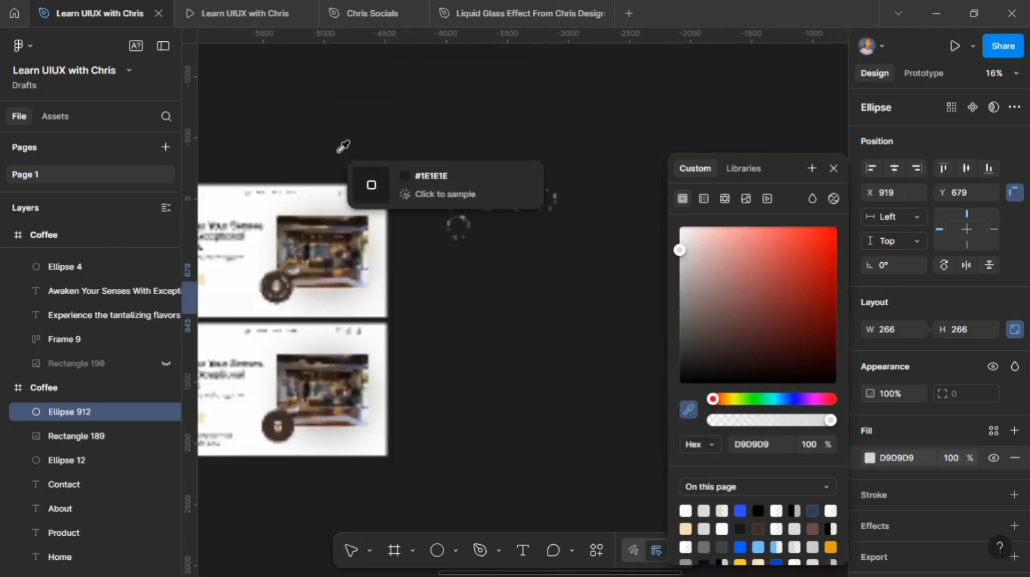
pyautogui.click(295, 279)
pyautogui.hscroll(10, 557, 257)
pyautogui.hscroll(5, 561, 262)
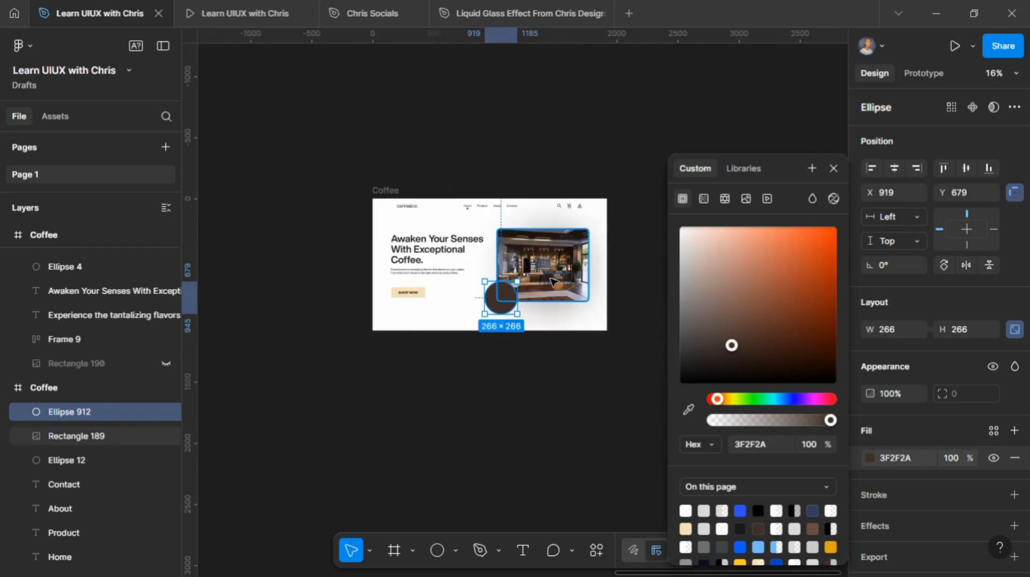
pyautogui.press('Escape')
pyautogui.press('Escape')
# Insert the takeaway coffee cup icon with the blue round background from Iconify's coffee results into the Coffee frame.
pyautogui.scroll(5, 493, 300)
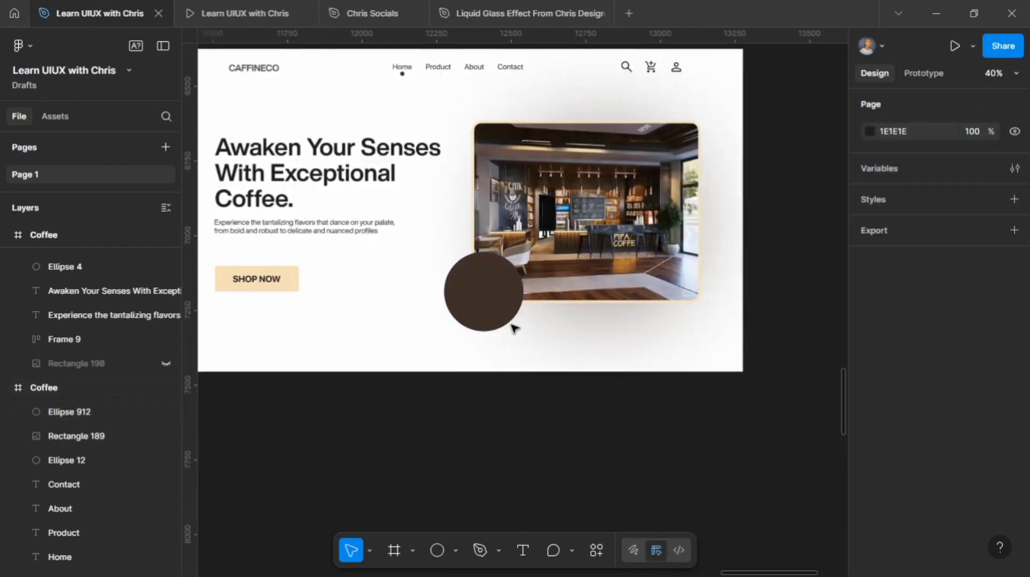
pyautogui.click(595, 551)
pyautogui.click(424, 374)
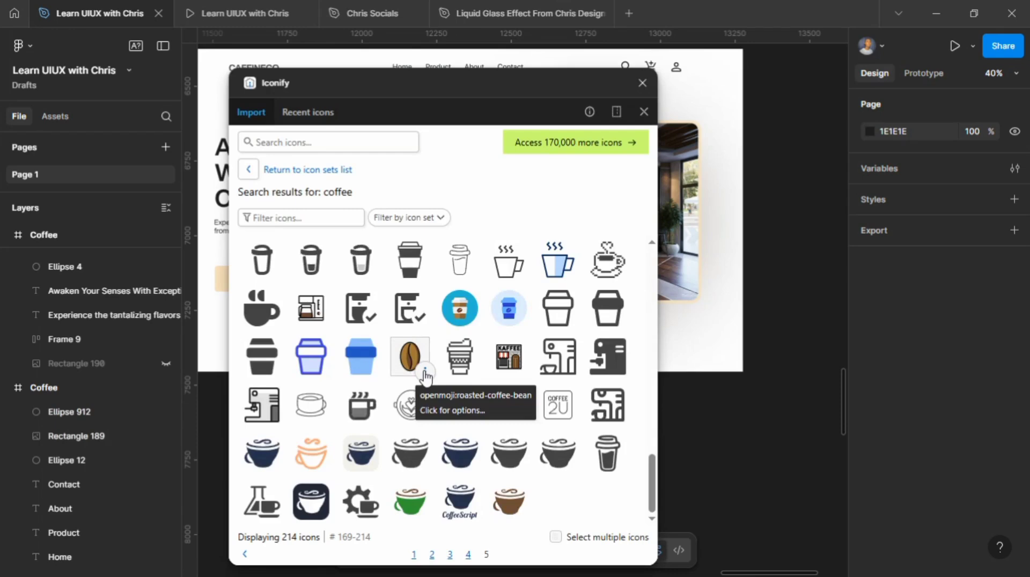
pyautogui.moveTo(460, 323); pyautogui.dragTo(690, 325)
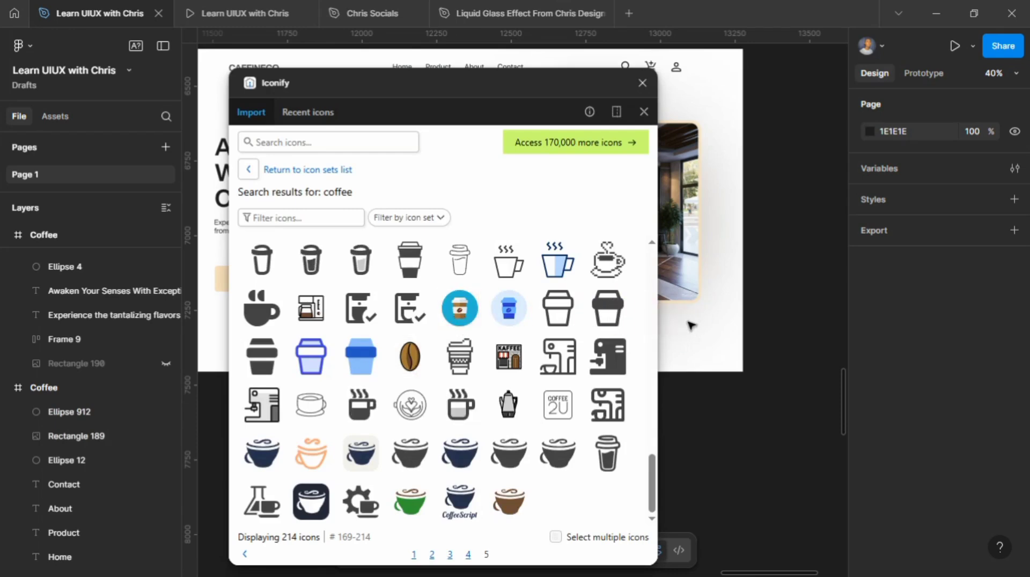
pyautogui.click(642, 83)
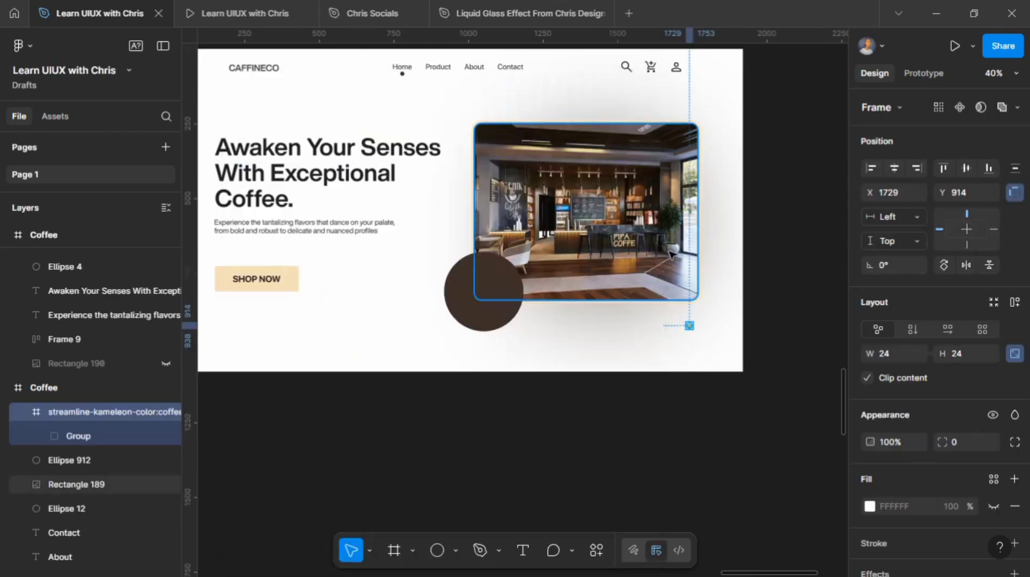
# Move the coffee cup icon to the centre of the brown circle and enlarge it to 168 × 168.
pyautogui.moveTo(689, 329); pyautogui.dragTo(483, 295)
pyautogui.scroll(5, 482, 295)
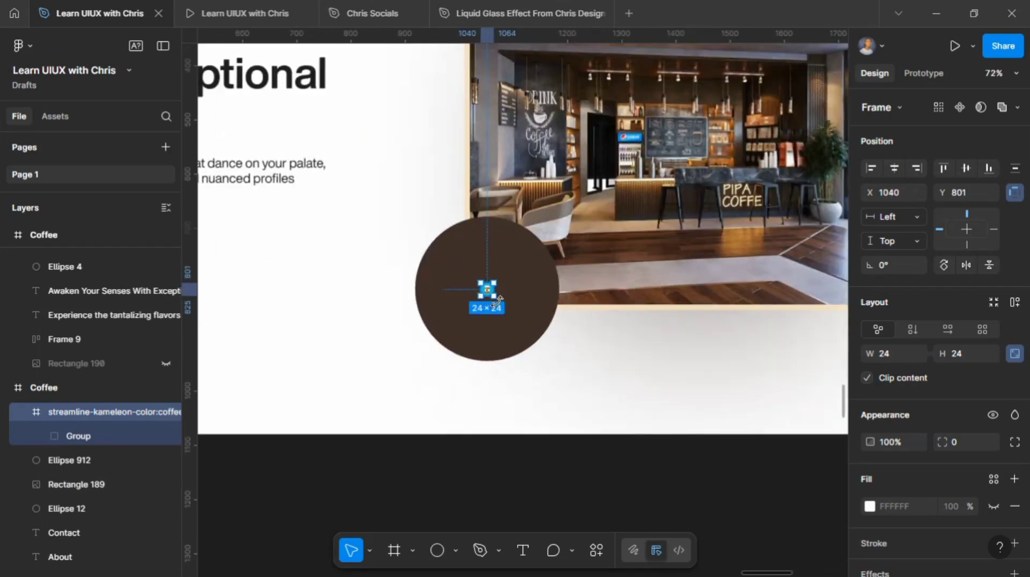
pyautogui.moveTo(513, 317)
pyautogui.mouseDown()
pyautogui.moveTo(572, 371)
pyautogui.moveTo(506, 311)
pyautogui.mouseUp()
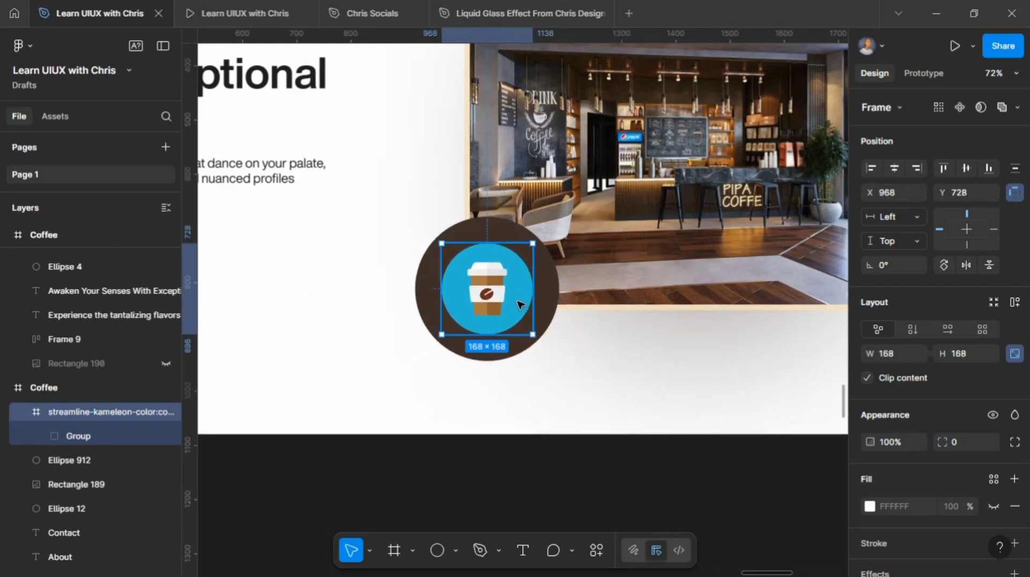
# Delete the blue background circle vector from the coffee cup icon's group.
pyautogui.click(43, 435)
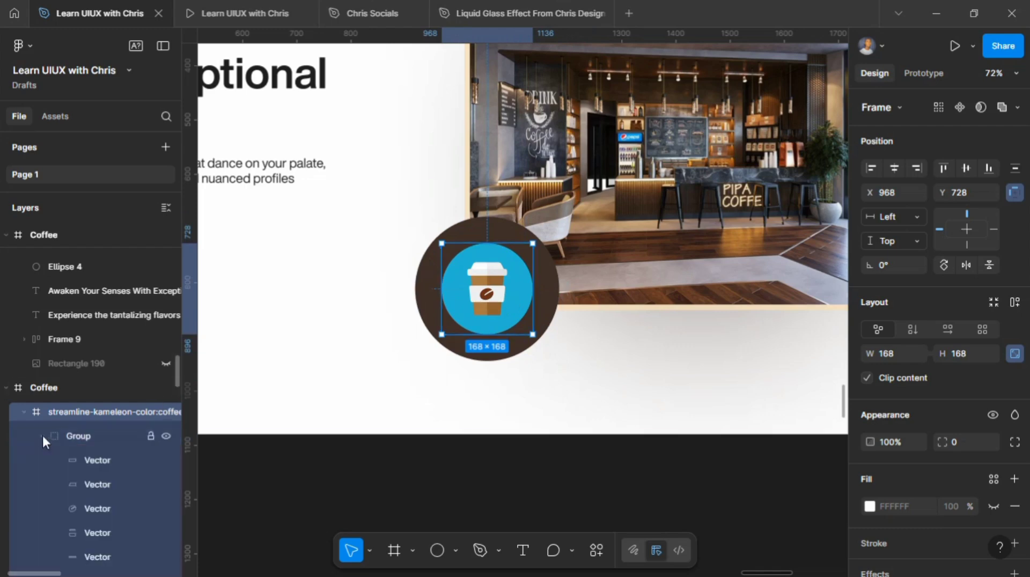
pyautogui.scroll(3, 115, 347)
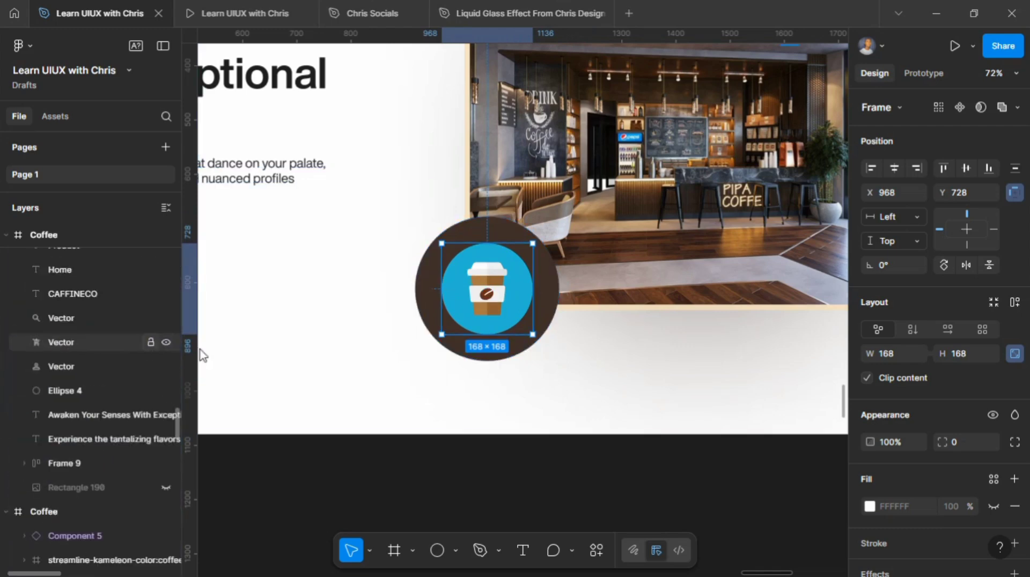
pyautogui.doubleClick(469, 300)
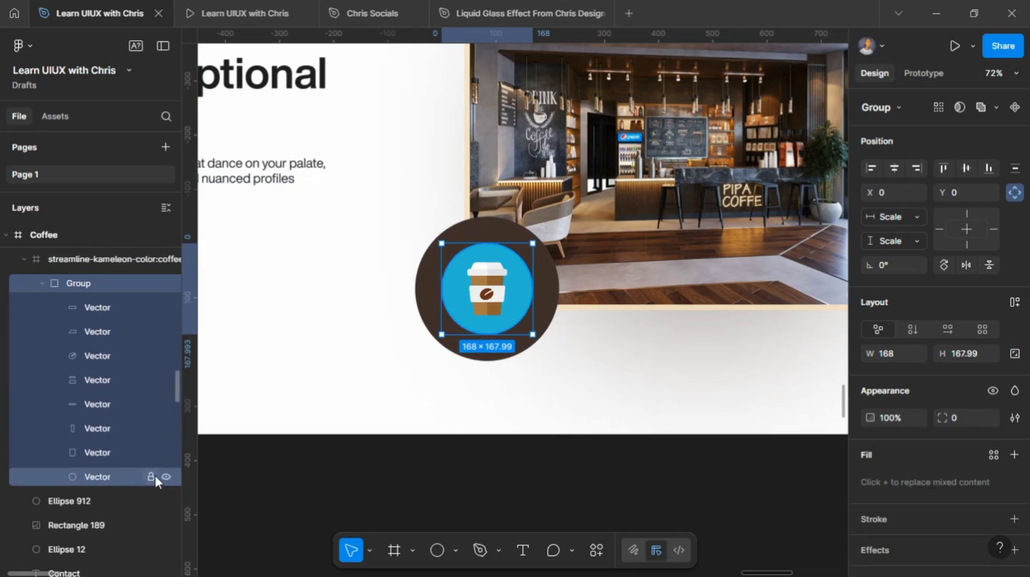
pyautogui.click(135, 477)
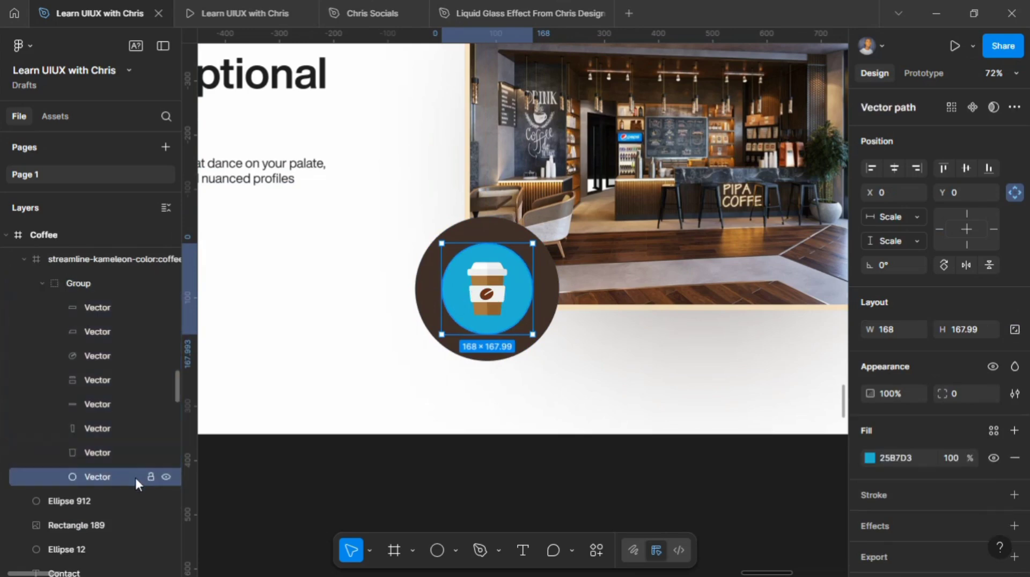
pyautogui.press('Delete')
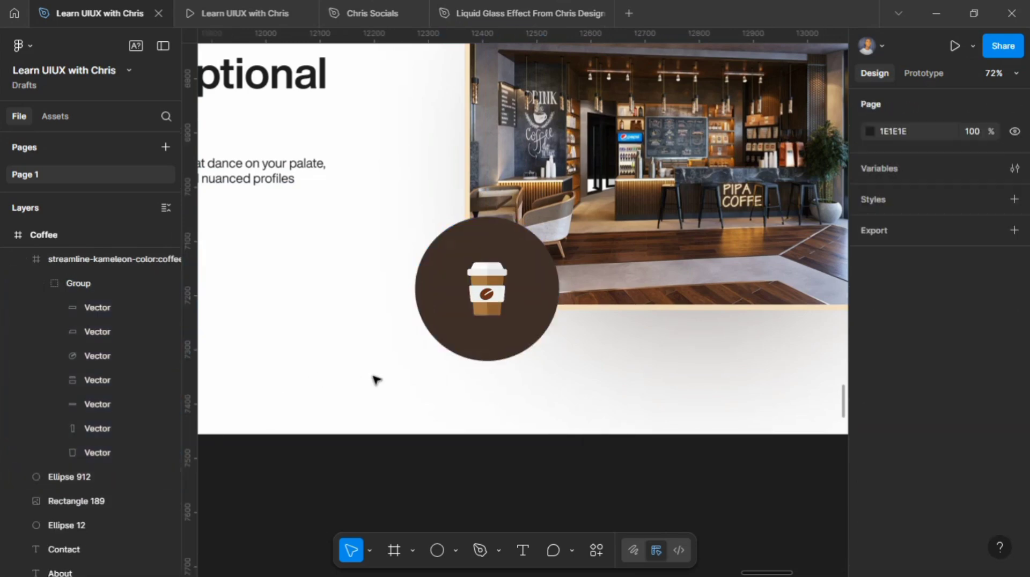
# Copy the upper "Get One Cup Of Coffee Today" text from the other Coffee frame that has the plain brown badge.
pyautogui.scroll(-3, 376, 377)
pyautogui.scroll(5, 469, 349)
pyautogui.scroll(-5, 472, 351)
pyautogui.hscroll(-7, 482, 342)
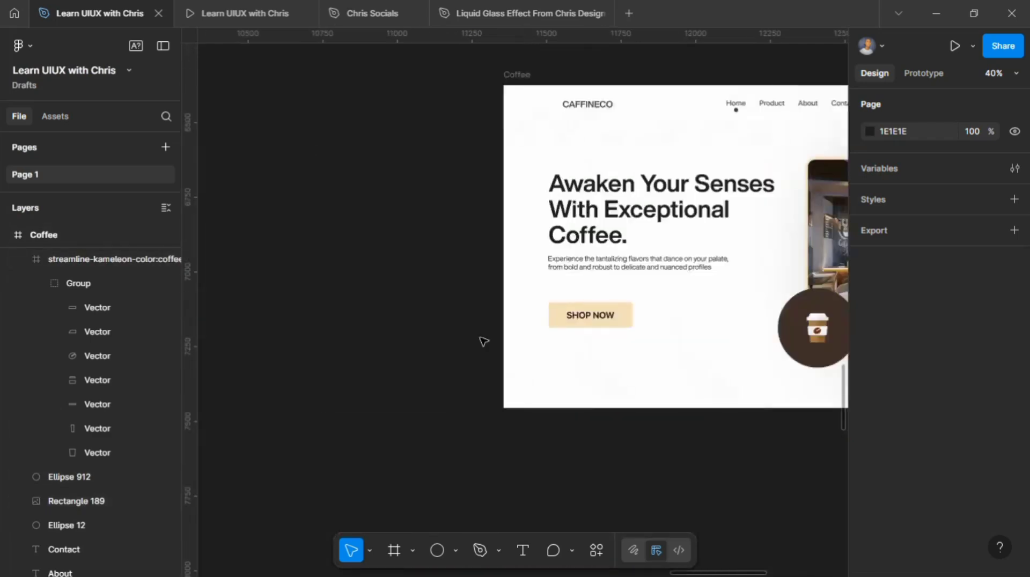
pyautogui.scroll(-2, 484, 342)
pyautogui.hscroll(-4, 483, 341)
pyautogui.scroll(2, 323, 429)
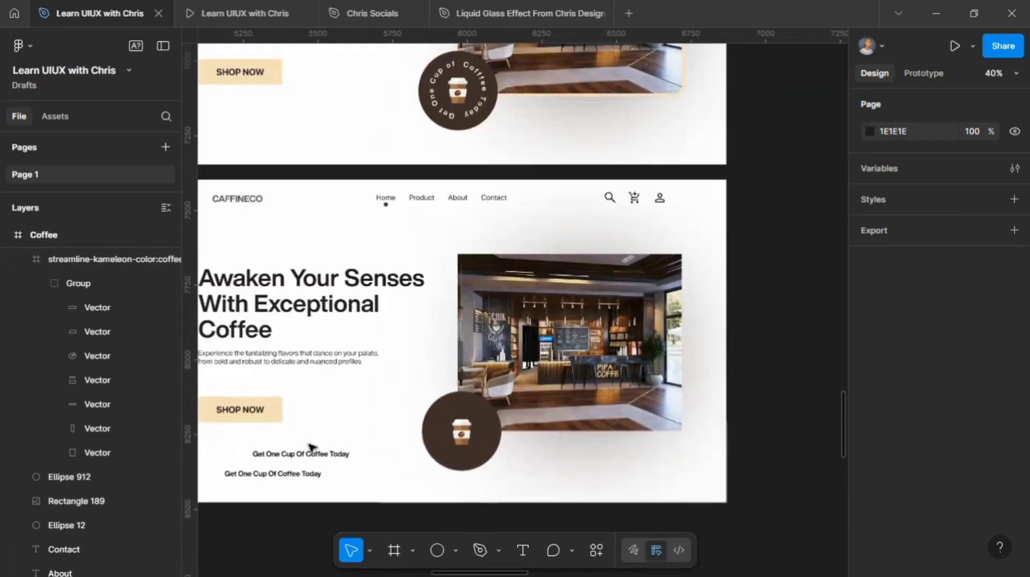
pyautogui.click(319, 456)
pyautogui.rightClick(319, 456)
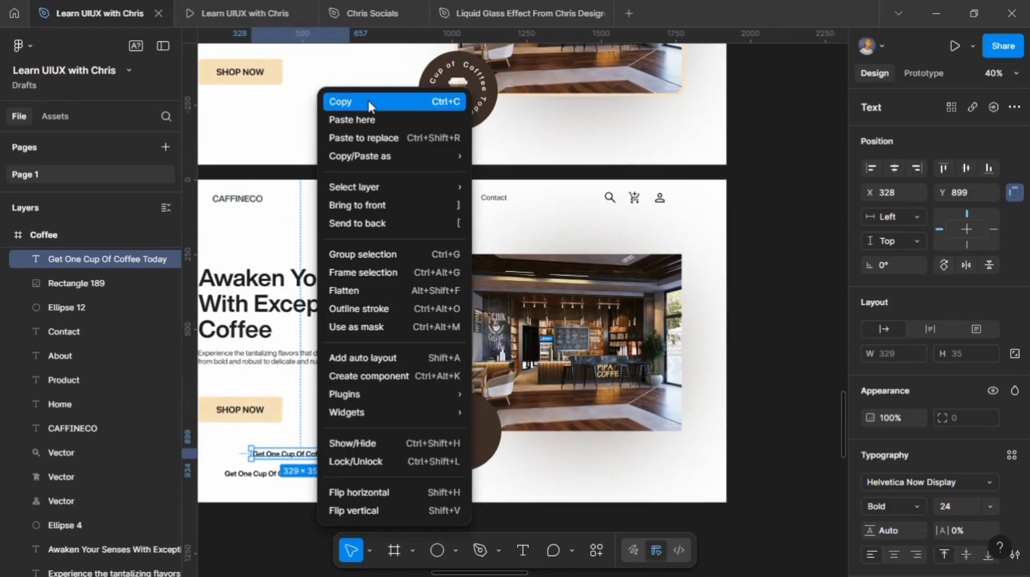
pyautogui.click(344, 101)
# Paste the copied text into the working Coffee frame and place it below the SHOP NOW button, at about X 395, Y 896.
pyautogui.hscroll(15, 498, 193)
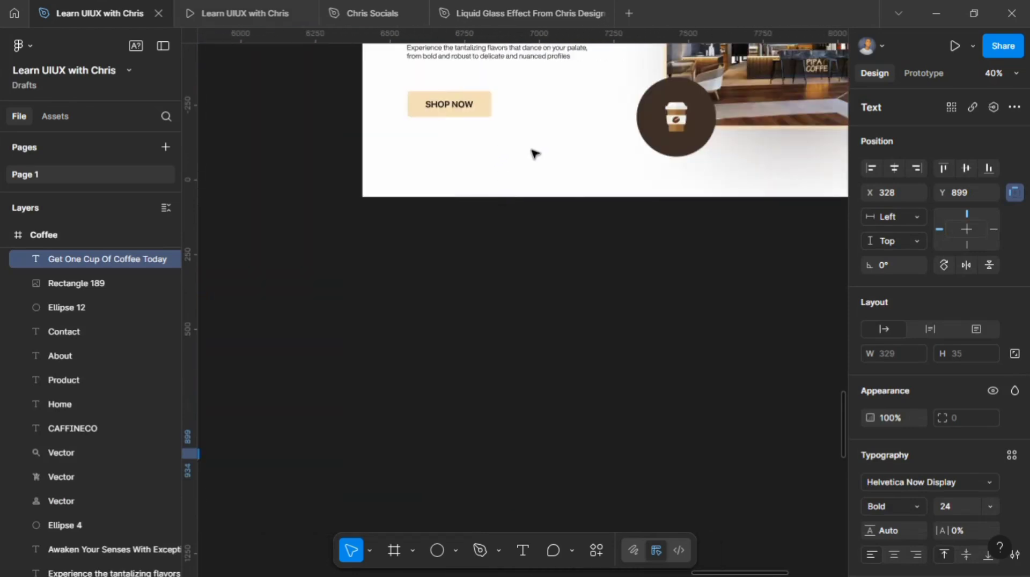
pyautogui.scroll(2, 533, 154)
pyautogui.click(380, 240)
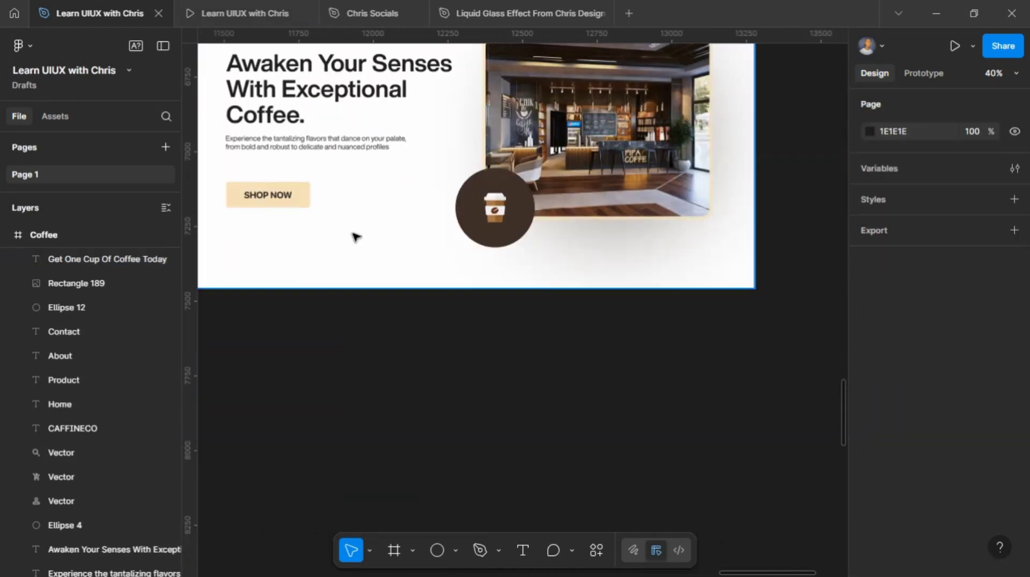
pyautogui.hotkey('ctrl', 'v')
pyautogui.moveTo(498, 306); pyautogui.dragTo(368, 243)
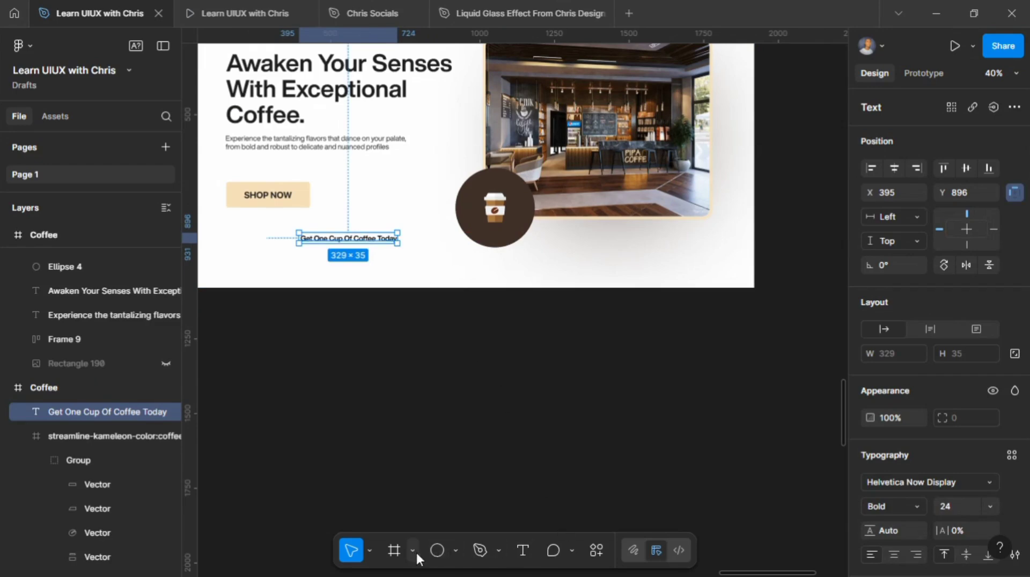
# Bend the "Get One Cup Of Coffee Today" text into a circle with the ARC plugin at 82% bend strength.
pyautogui.click(595, 551)
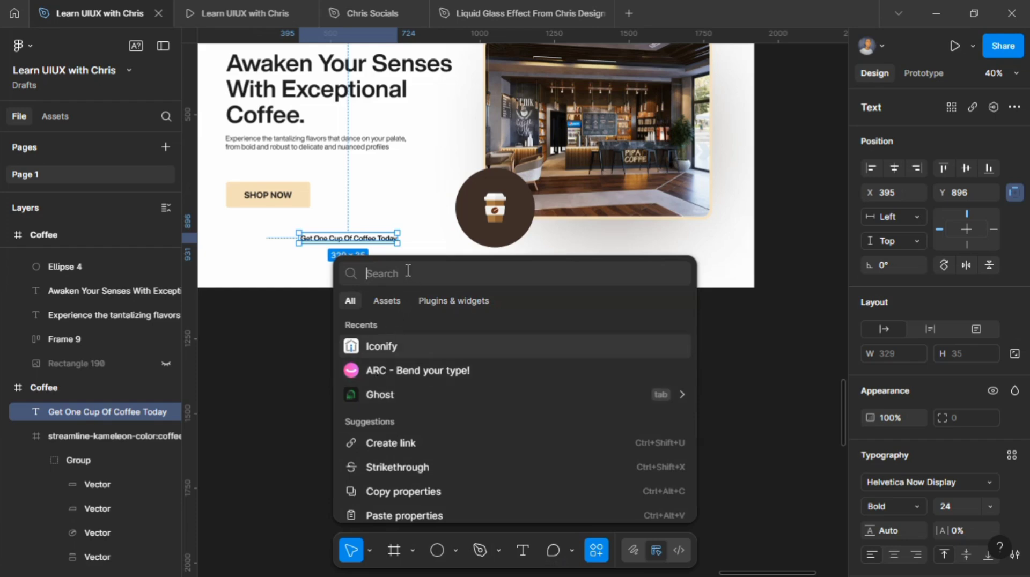
pyautogui.click(446, 299)
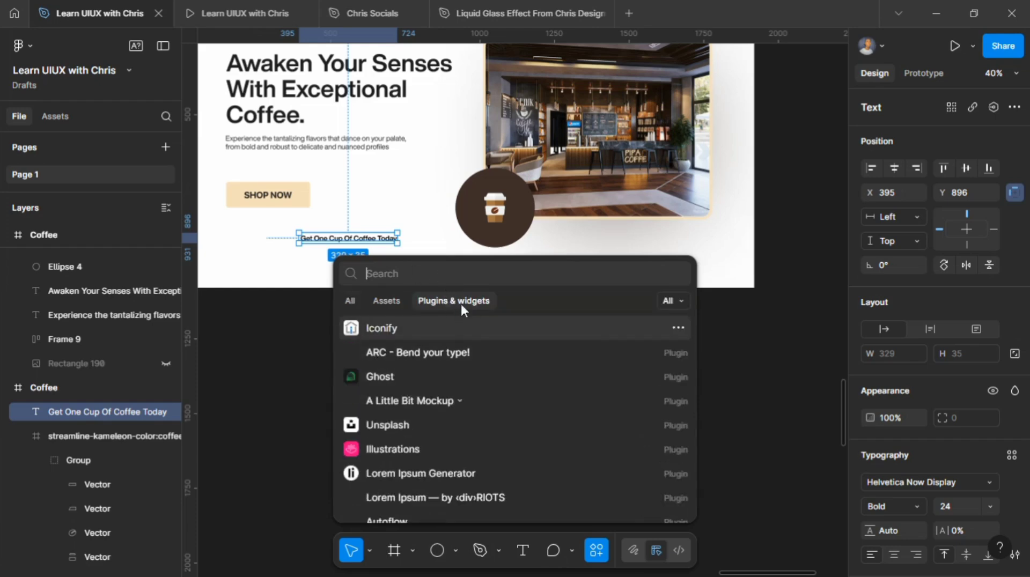
pyautogui.click(415, 353)
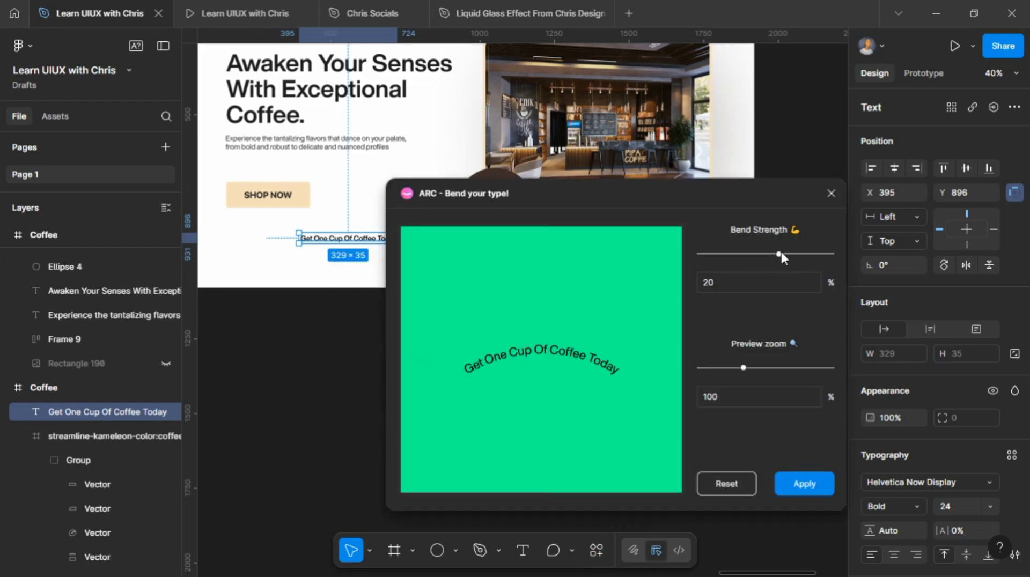
pyautogui.moveTo(779, 255); pyautogui.dragTo(820, 257)
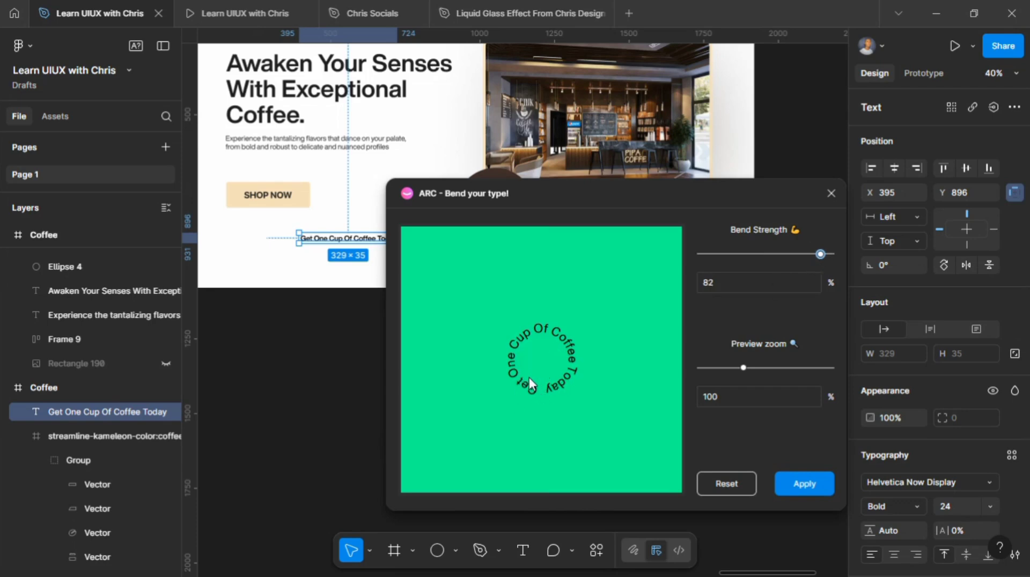
pyautogui.click(804, 486)
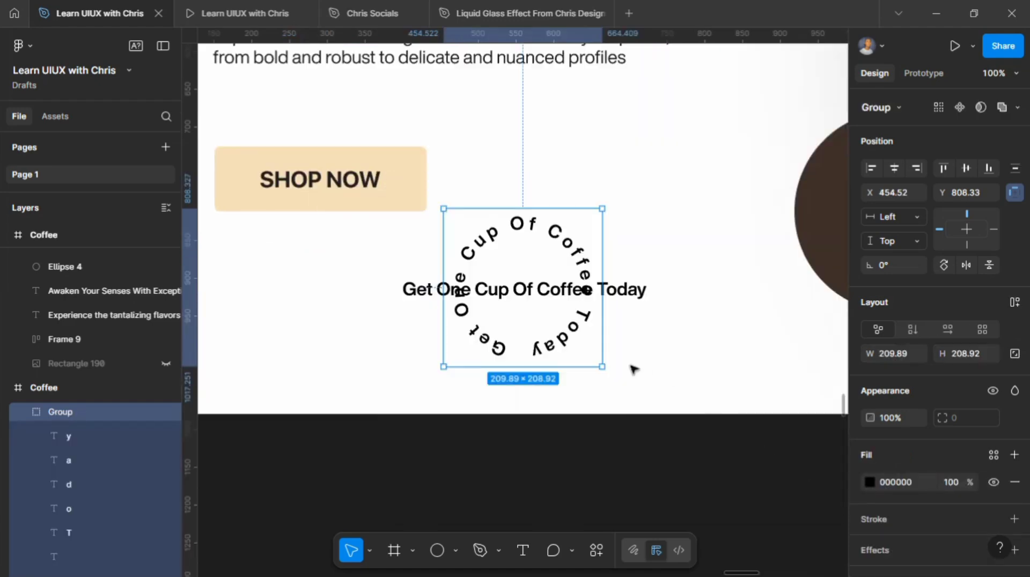
# Centre the circular text around the cup on the brown badge and set its fill to white, FFFFFF.
pyautogui.scroll(-5, 567, 247)
pyautogui.moveTo(567, 247); pyautogui.dragTo(723, 214)
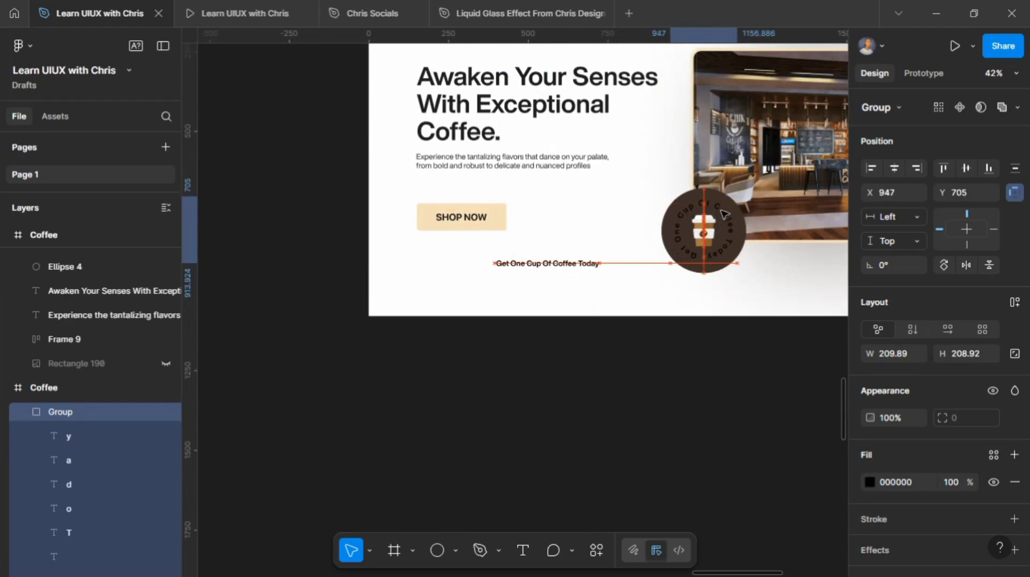
pyautogui.click(869, 479)
pyautogui.click(686, 511)
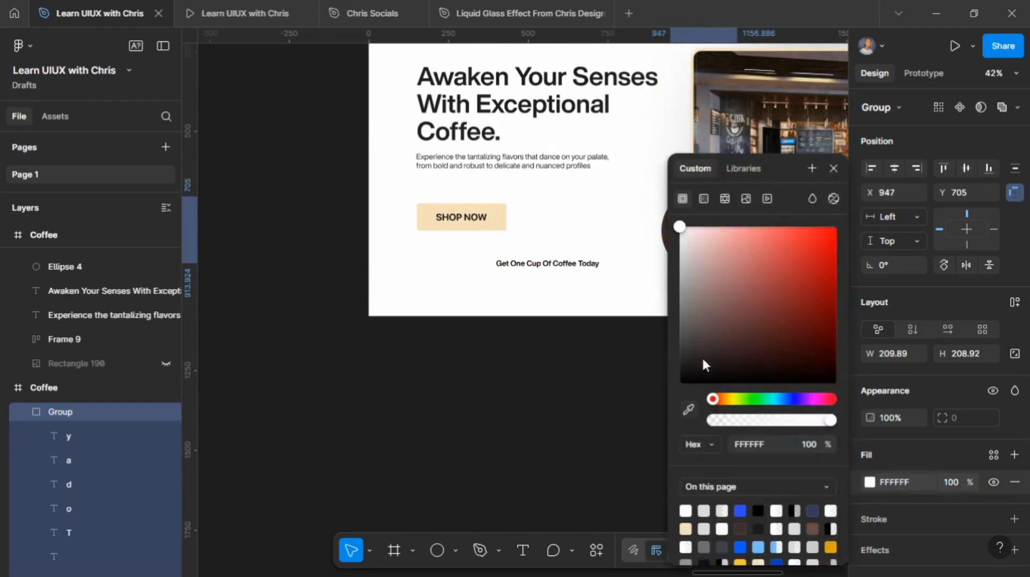
pyautogui.hscroll(5, 624, 188)
pyautogui.hscroll(-3, 622, 186)
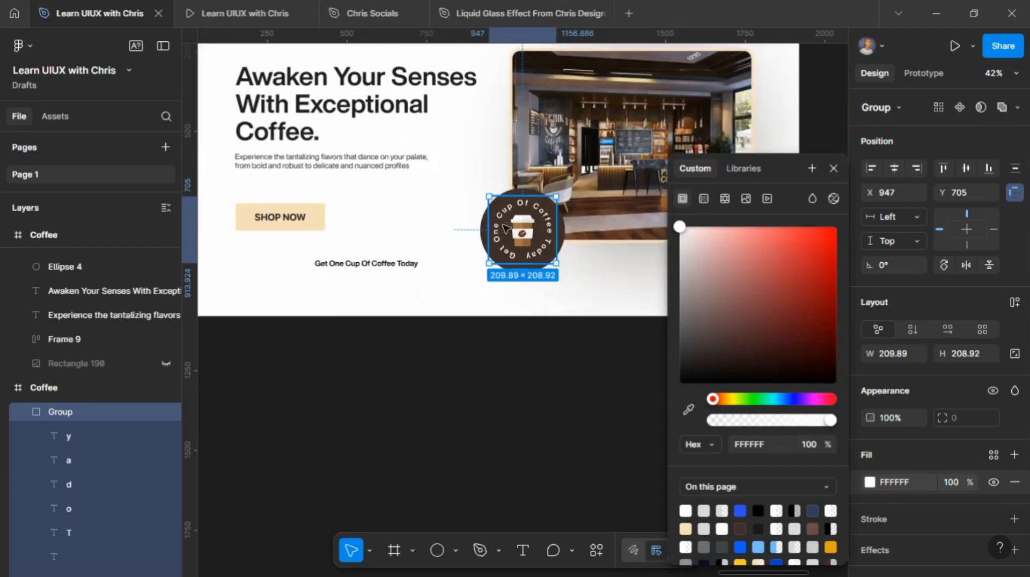
pyautogui.click(608, 262)
# Enlarge the circular text to about 224 × 223 and place a copy of it on the empty canvas beside the frame.
pyautogui.click(550, 228)
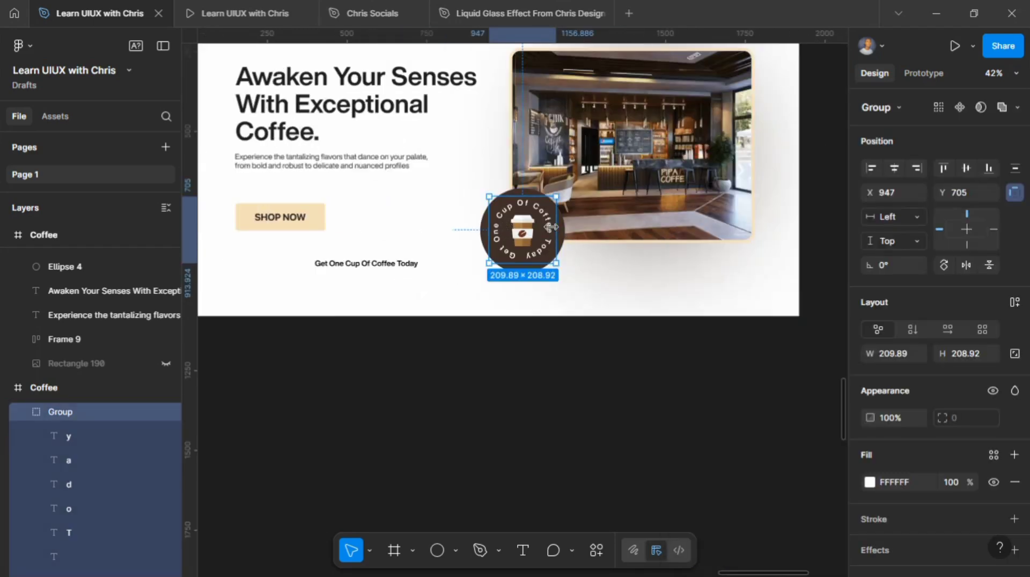
pyautogui.moveTo(558, 229); pyautogui.dragTo(673, 103)
pyautogui.press('Escape')
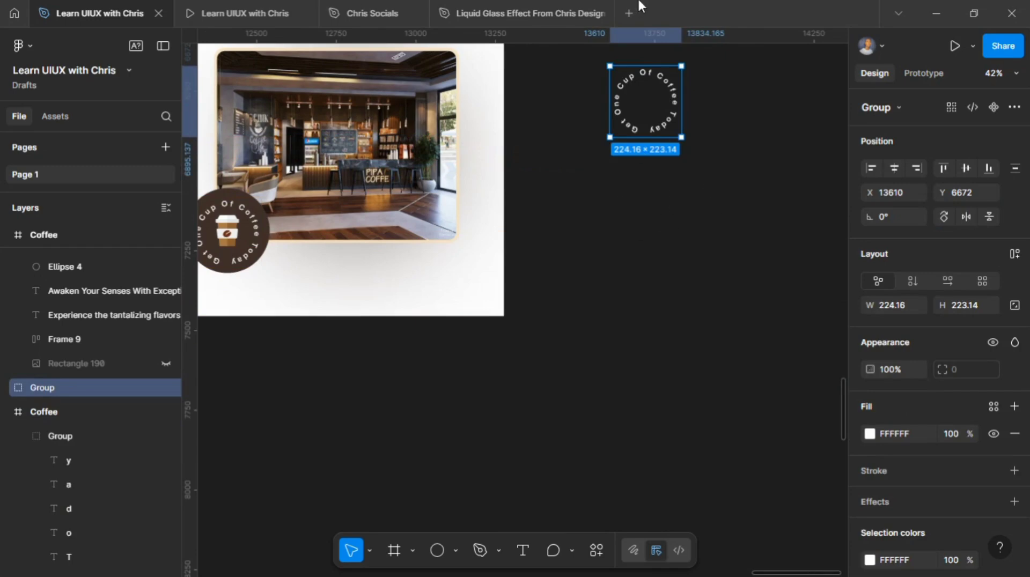
pyautogui.scroll(5, 685, 123)
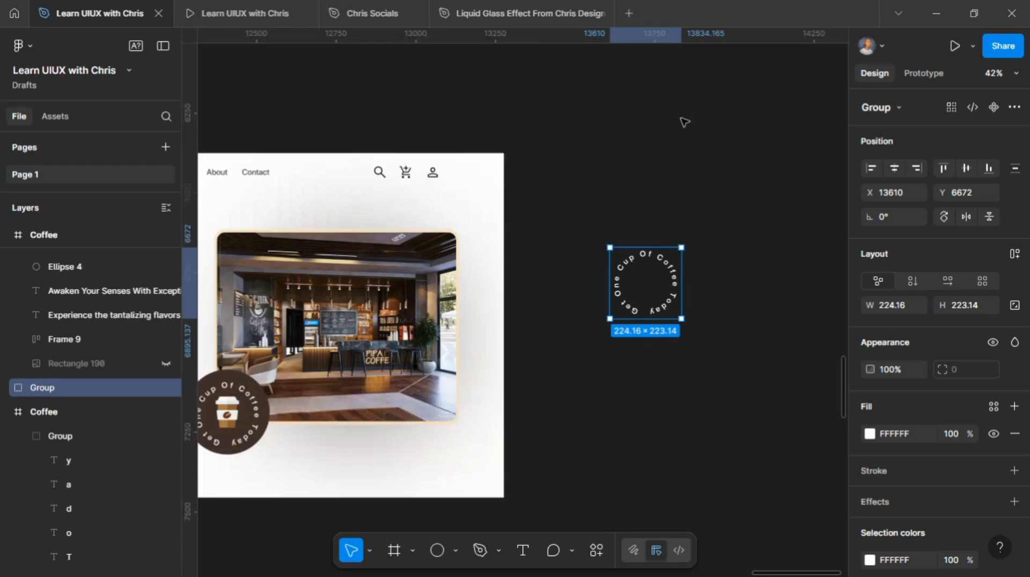
# Wrap the circular text copy in a frame and duplicate it into a row of four frames spaced 20 apart.
pyautogui.rightClick(656, 270)
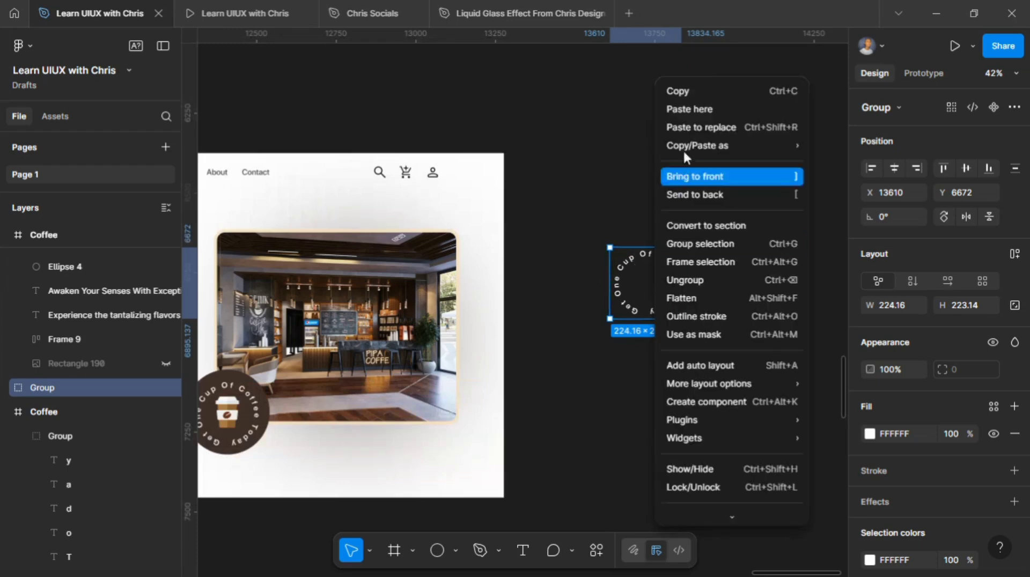
pyautogui.click(714, 265)
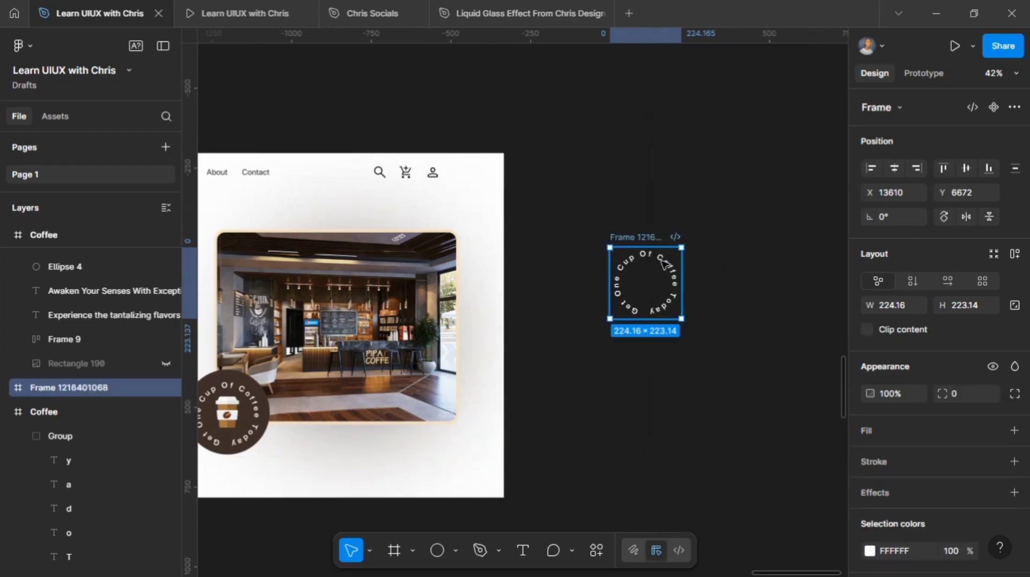
pyautogui.moveTo(664, 264); pyautogui.dragTo(740, 266)
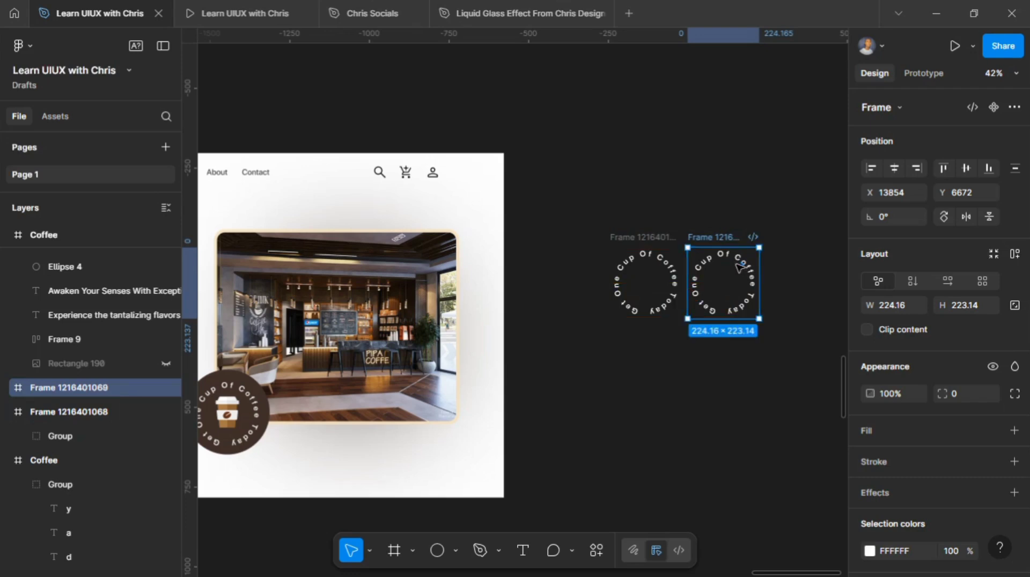
pyautogui.hotkey('ctrl', 'd')
pyautogui.hotkey('ctrl', 'd')
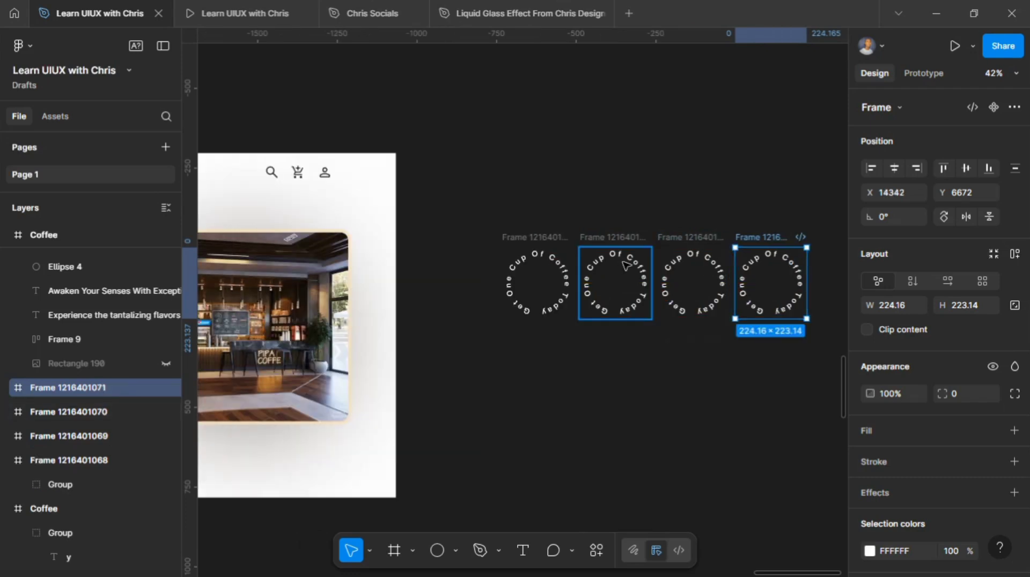
# Rotate the text group inside the second ring frame to 90°.
pyautogui.click(625, 265)
pyautogui.doubleClick(624, 265)
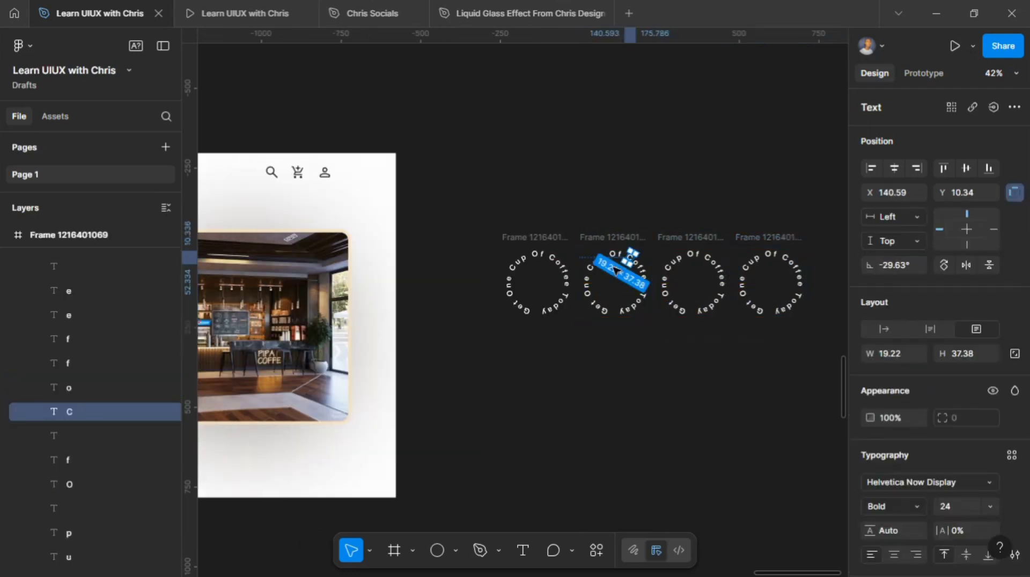
pyautogui.click(557, 258)
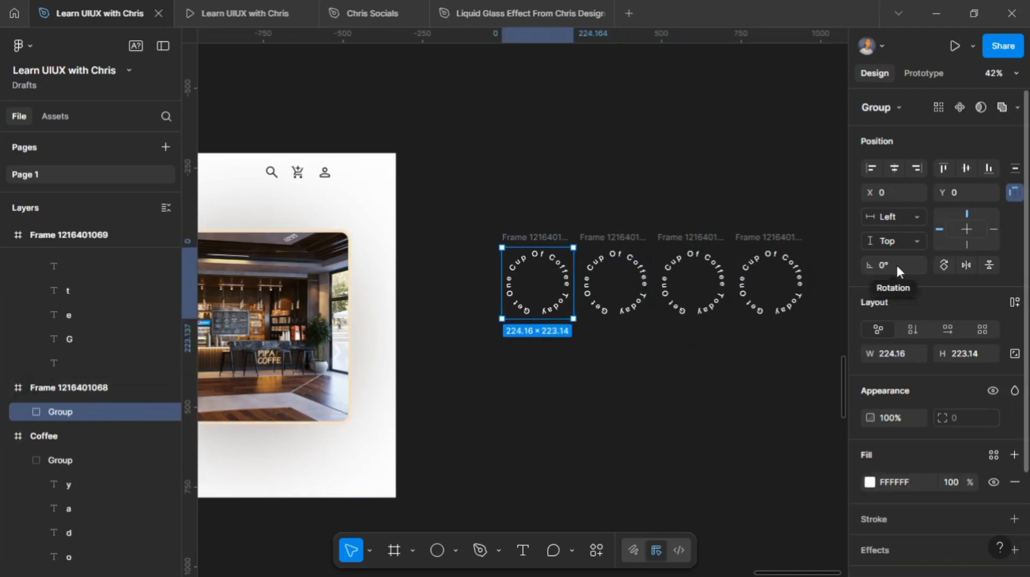
pyautogui.click(639, 261)
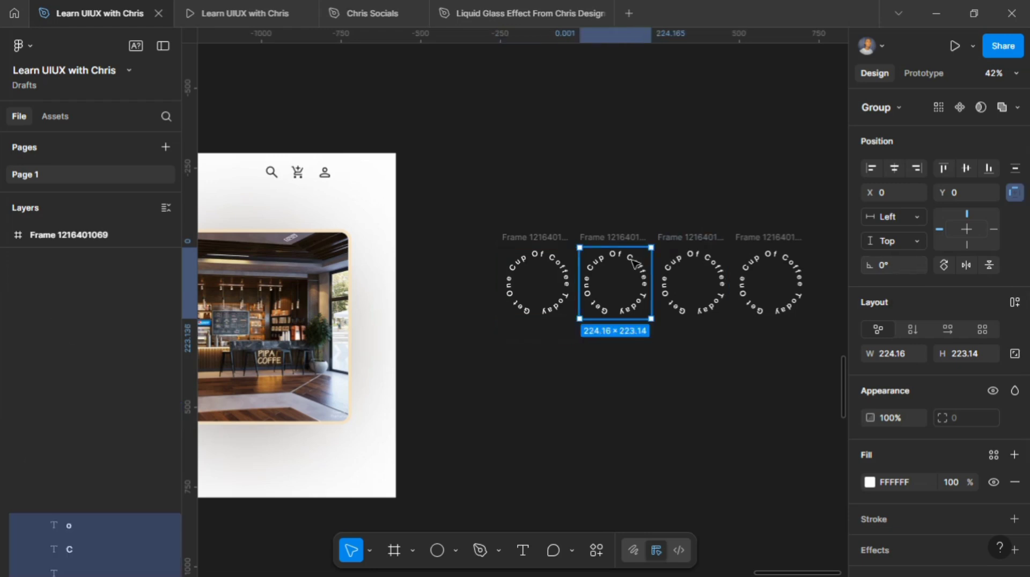
pyautogui.doubleClick(639, 261)
pyautogui.press('Escape')
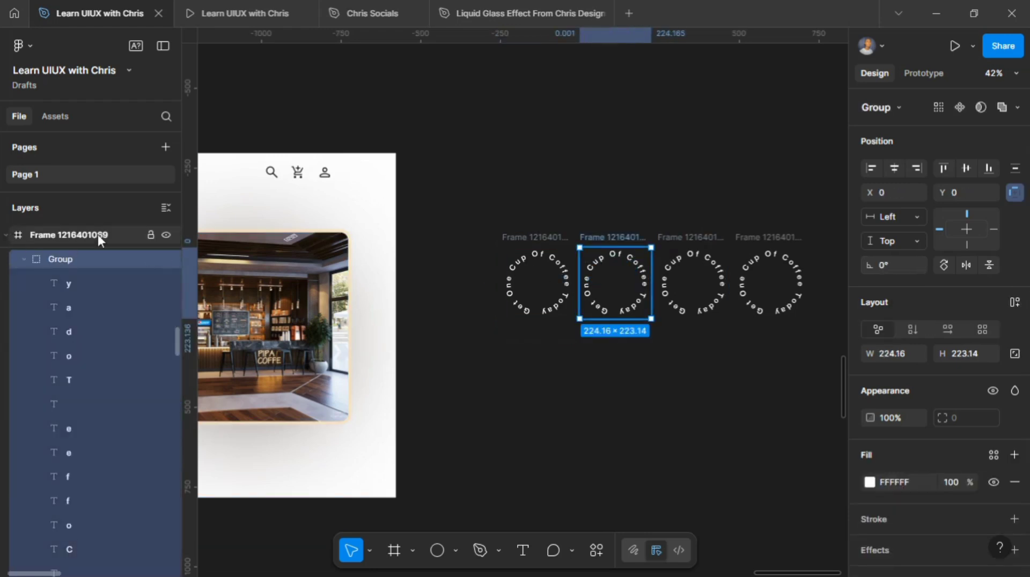
pyautogui.scroll(4, 117, 252)
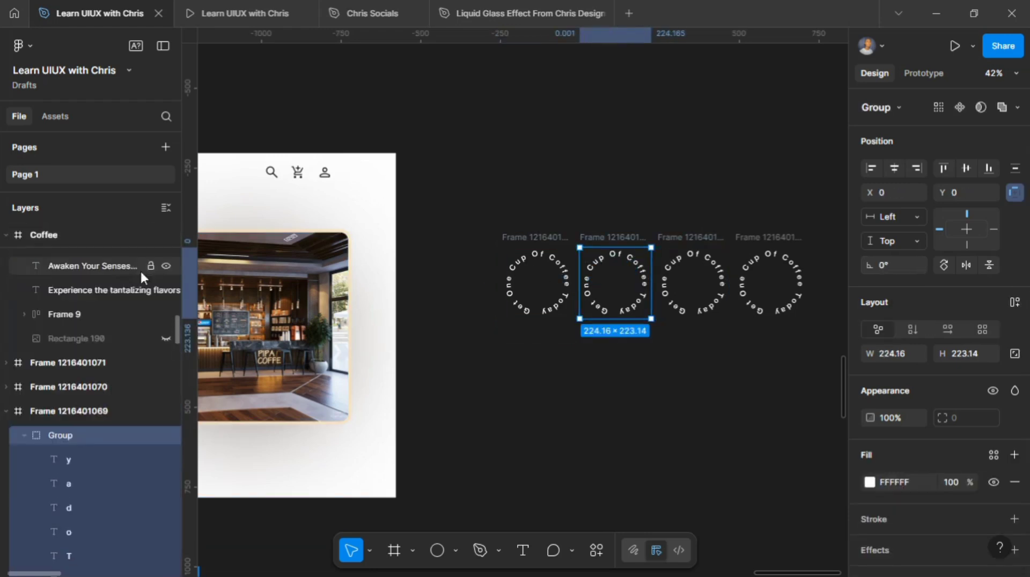
pyautogui.click(893, 265)
pyautogui.write('90')
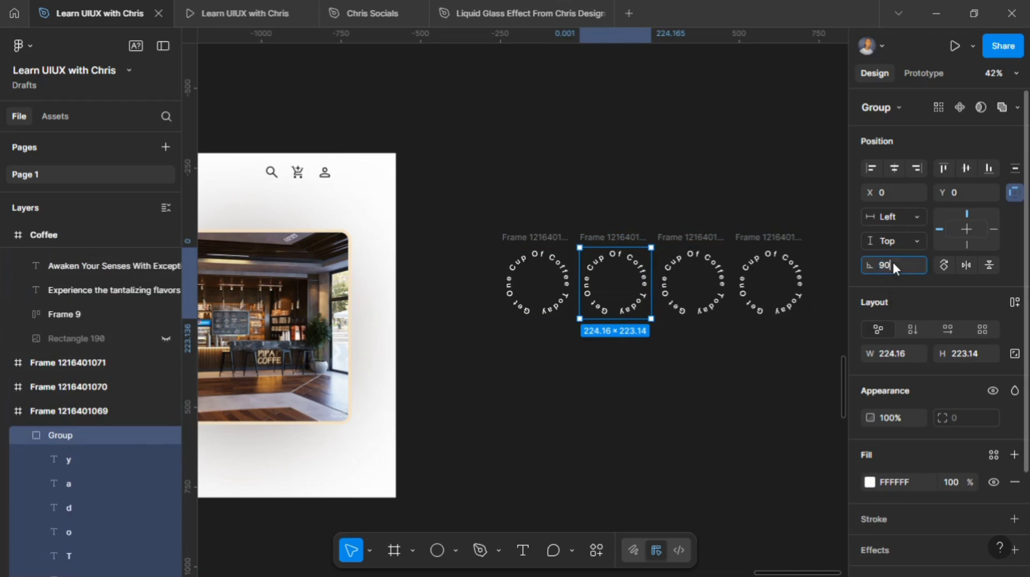
pyautogui.press('Return')
# Rotate the text group inside the third ring frame to 180°.
pyautogui.click(709, 267)
pyautogui.click(709, 267)
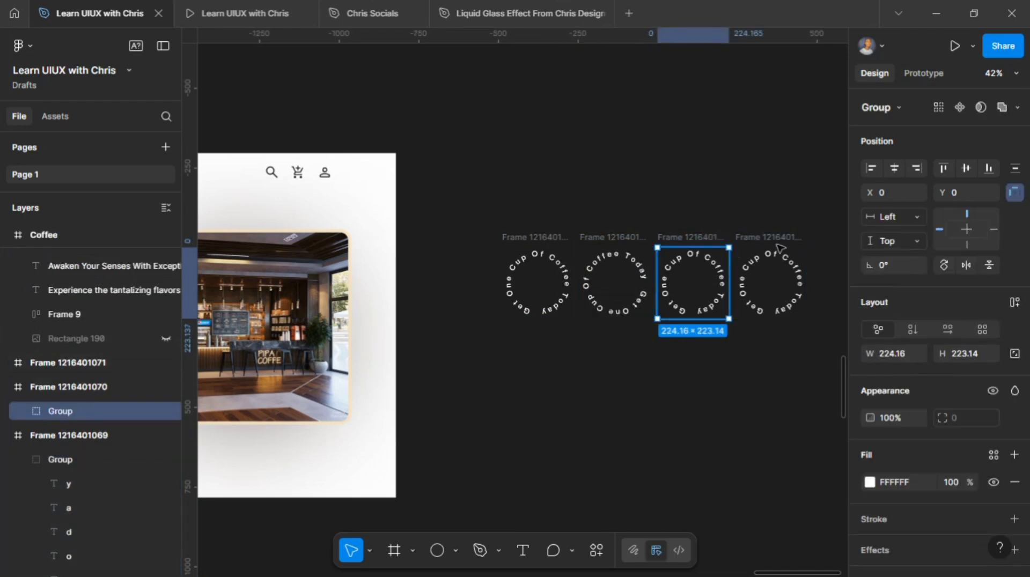
pyautogui.write('180')
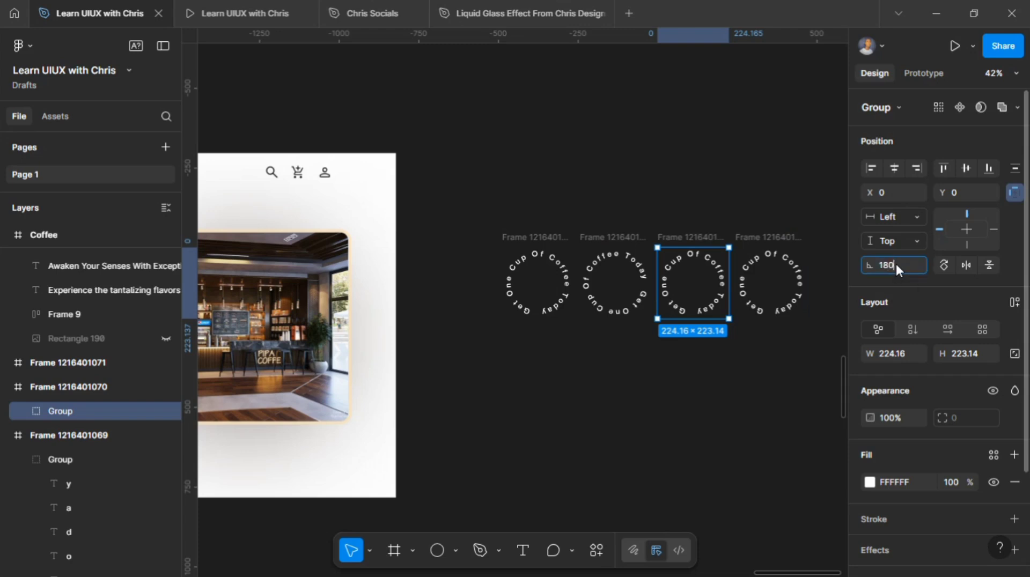
pyautogui.press('Return')
# Rotate the text group inside the fourth ring frame to -90°.
pyautogui.click(789, 268)
pyautogui.click(789, 269)
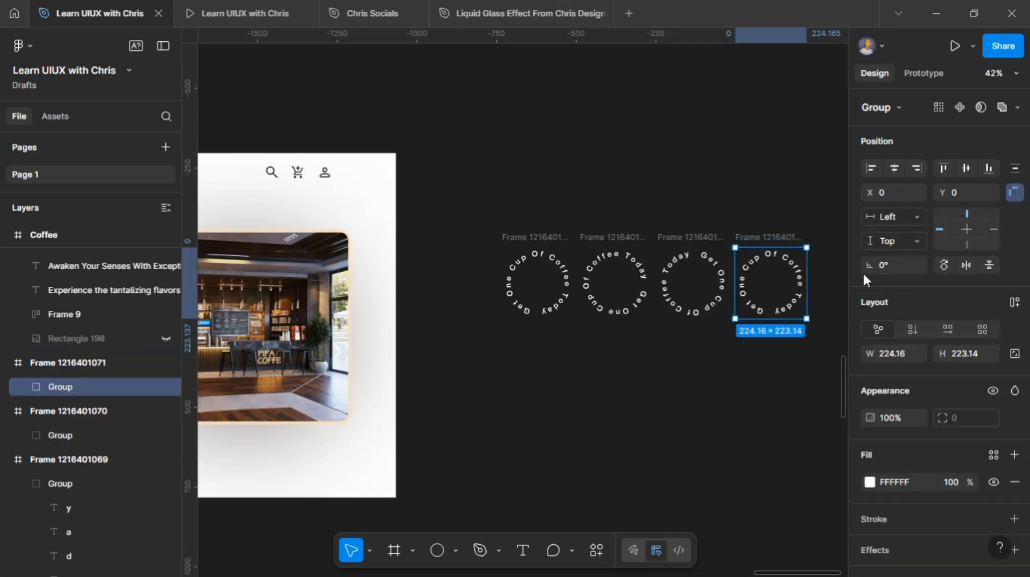
pyautogui.click(888, 264)
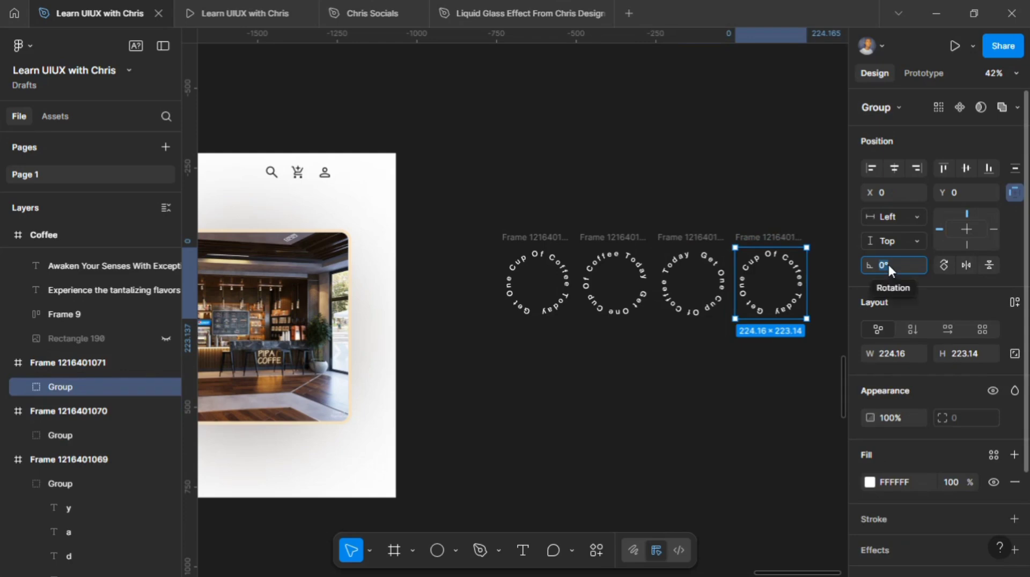
pyautogui.write('-9')
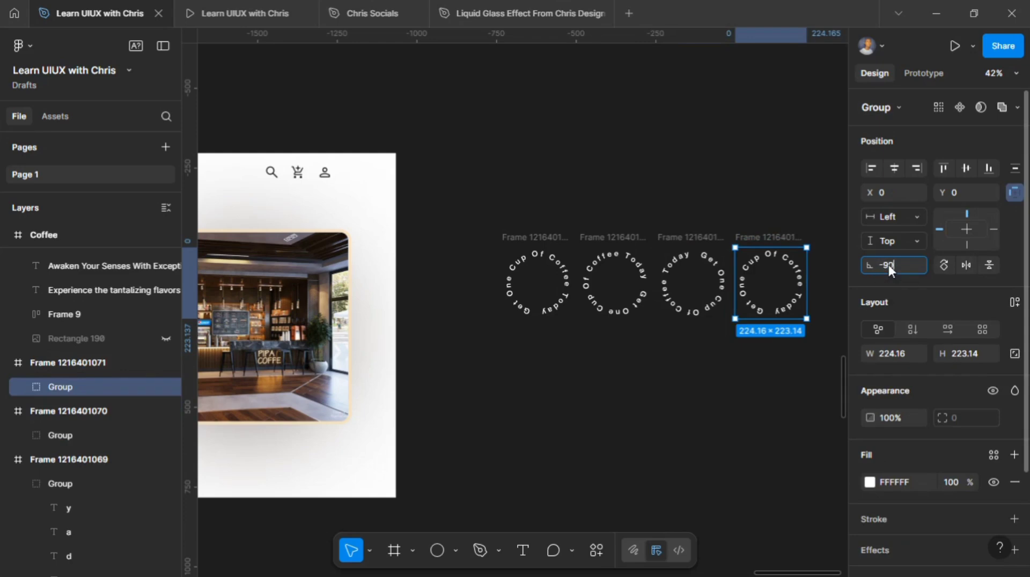
pyautogui.press('Return')
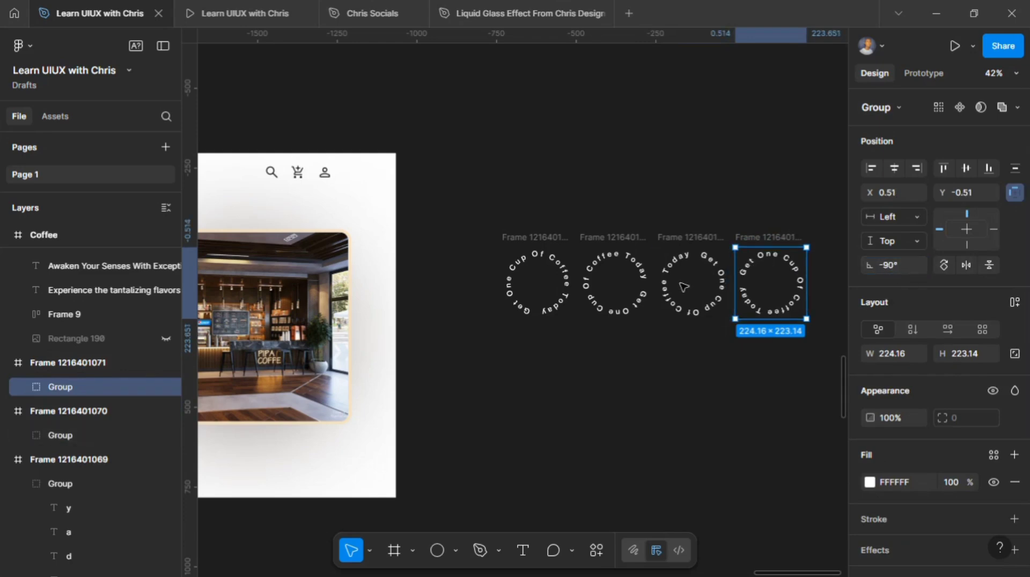
# Combine all four ring frames into a single component set.
pyautogui.moveTo(481, 198); pyautogui.dragTo(817, 353)
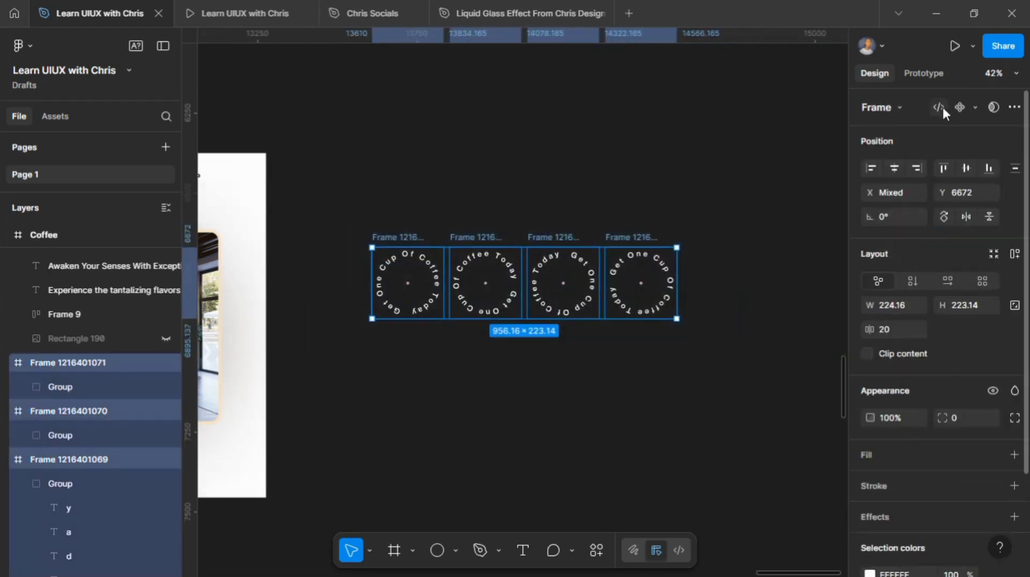
pyautogui.click(975, 107)
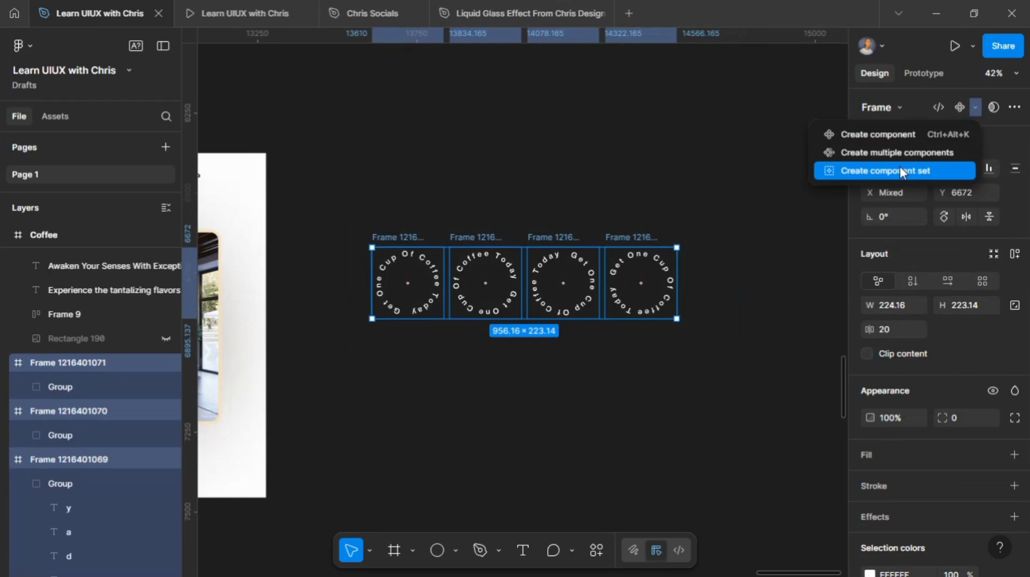
pyautogui.click(861, 171)
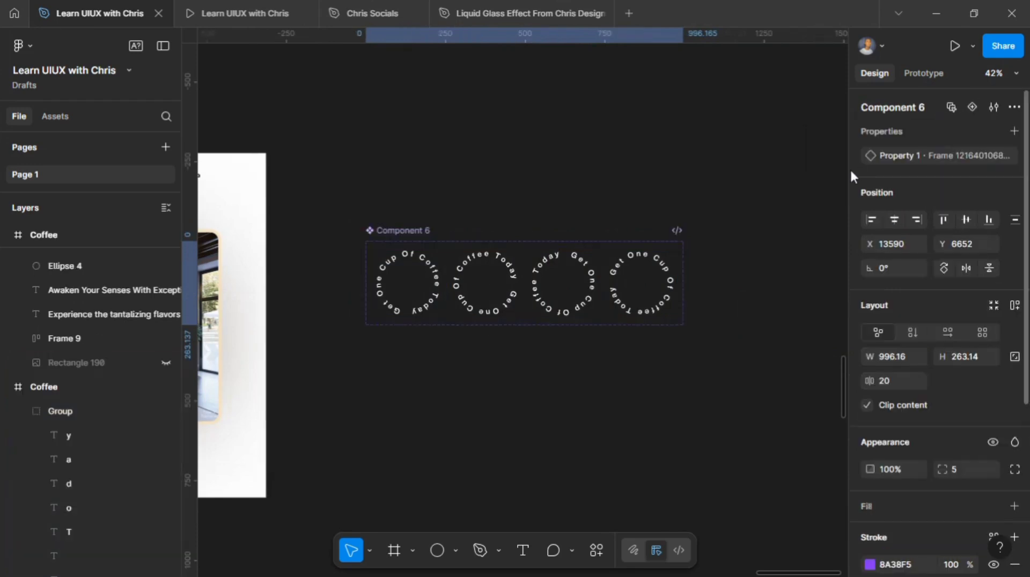
# Add a prototype connection from the first ring variant to the second, triggered after a delay of 1 ms.
pyautogui.click(929, 75)
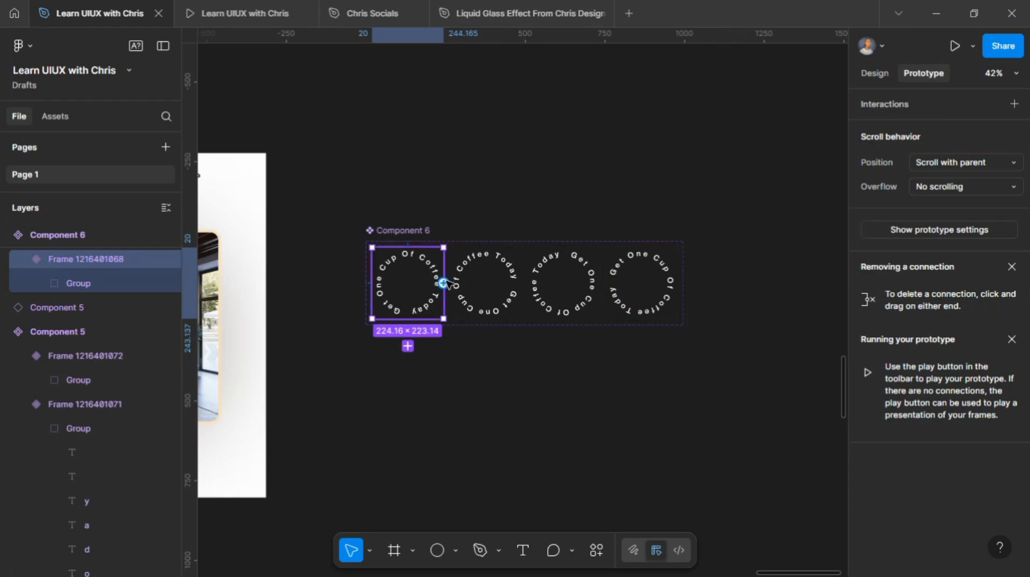
pyautogui.moveTo(443, 282); pyautogui.dragTo(451, 284)
pyautogui.scroll(5, 448, 285)
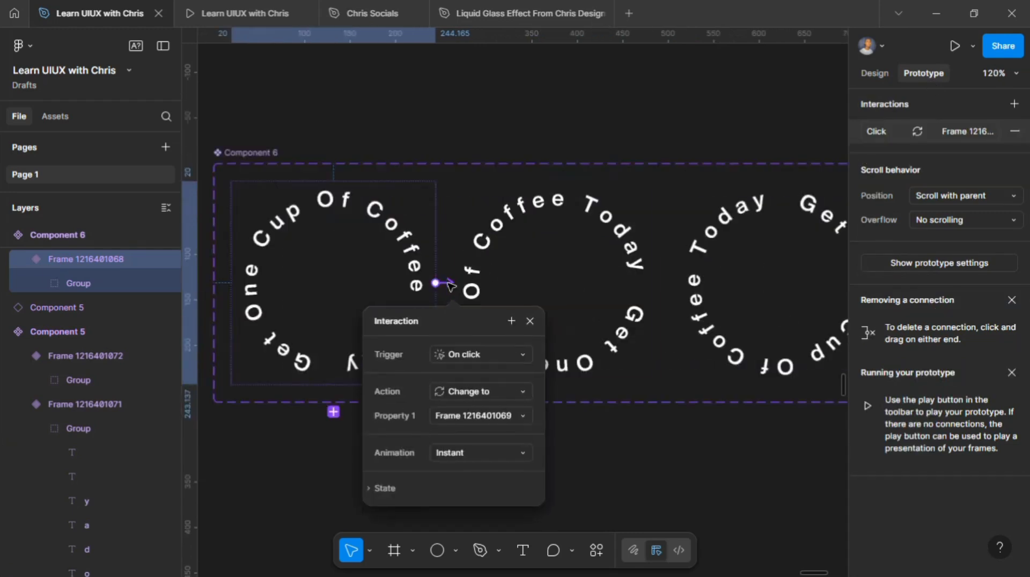
pyautogui.scroll(-3, 504, 268)
pyautogui.click(513, 263)
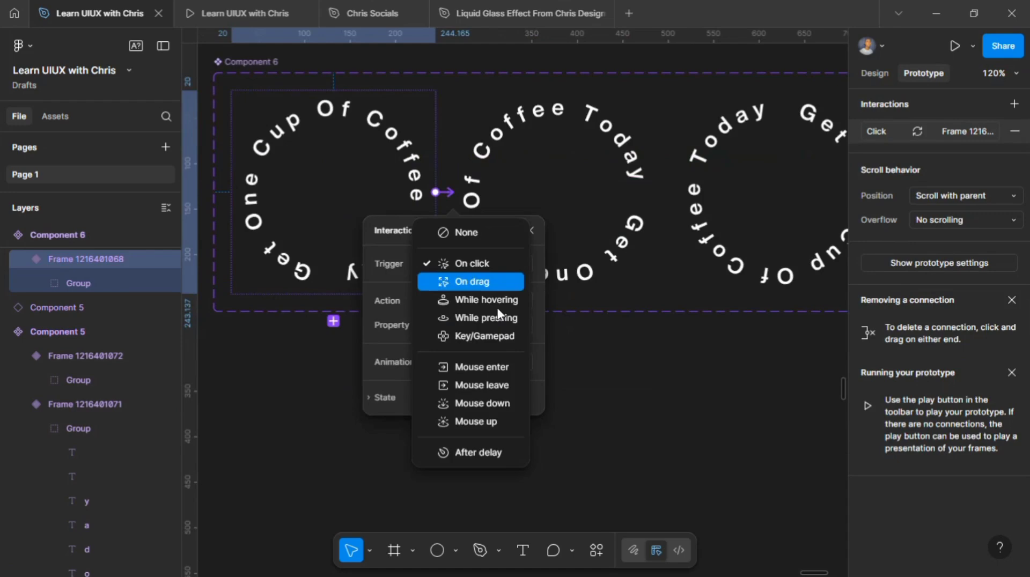
pyautogui.click(492, 453)
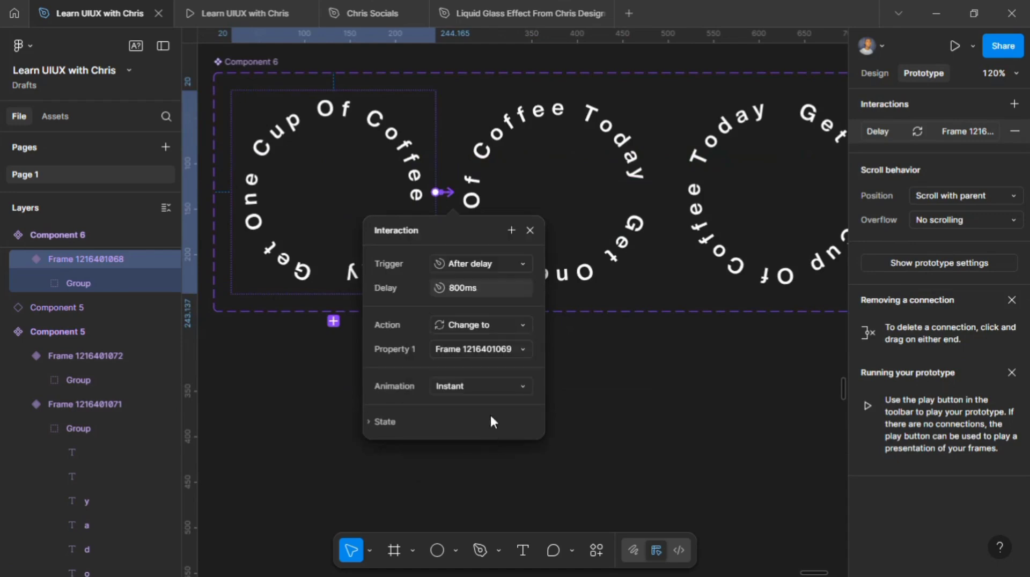
pyautogui.click(462, 288)
pyautogui.write('1')
pyautogui.press('Return')
# Give the first variant's interaction a Smart animate transition with a Linear curve and a 3000 ms duration.
pyautogui.click(493, 385)
pyautogui.click(476, 420)
pyautogui.scroll(-3, 497, 362)
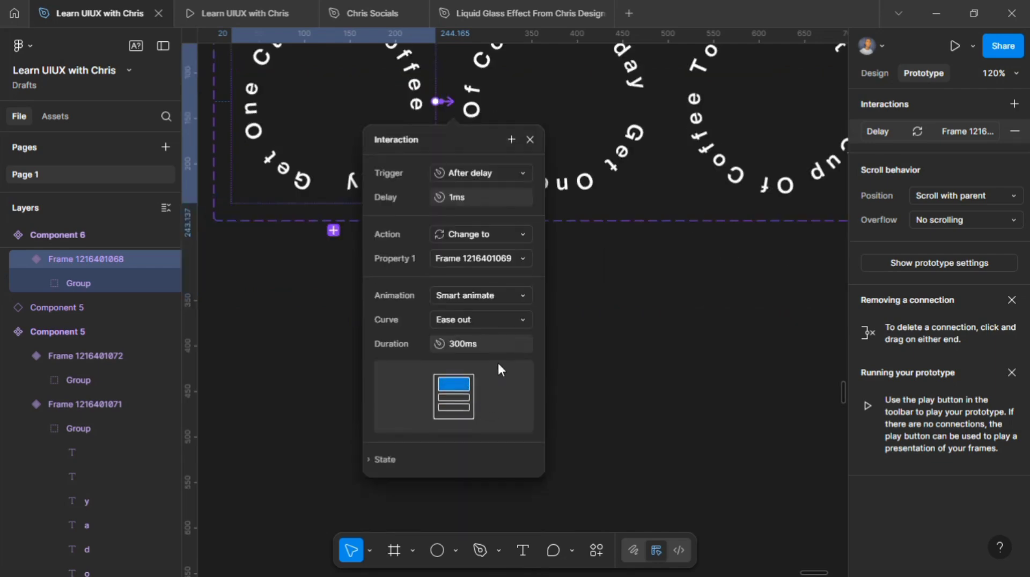
pyautogui.click(497, 317)
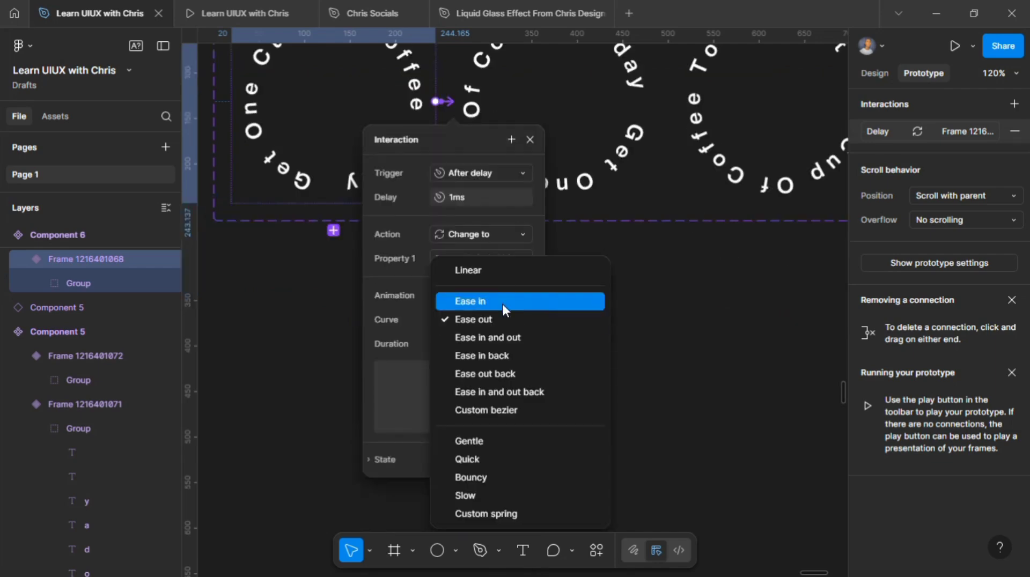
pyautogui.click(507, 275)
pyautogui.click(457, 345)
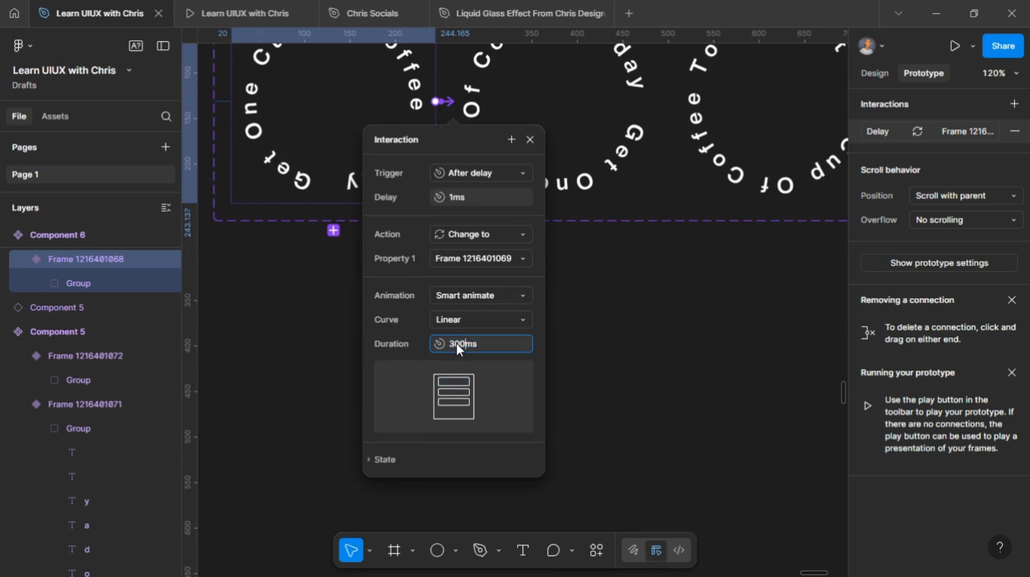
pyautogui.write('0')
pyautogui.press('Return')
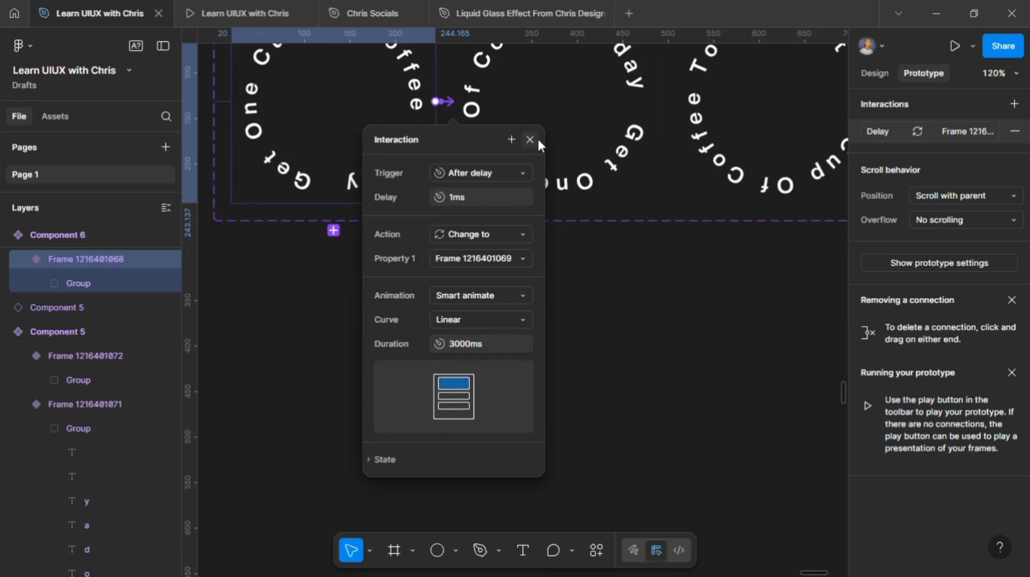
# Connect the second ring variant to the third with an After delay trigger of 1 ms.
pyautogui.click(571, 111)
pyautogui.click(637, 153)
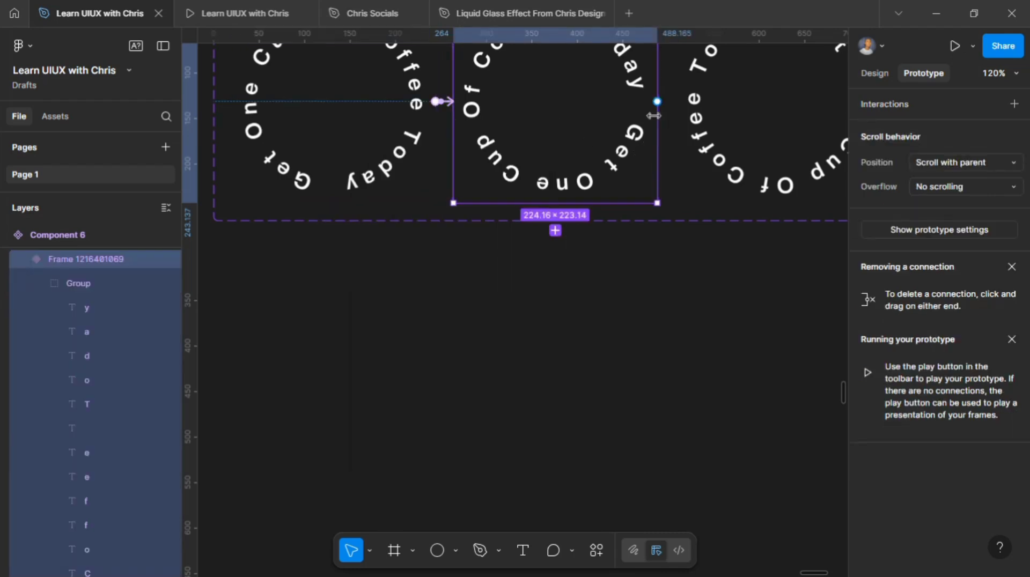
pyautogui.moveTo(657, 102); pyautogui.dragTo(692, 115)
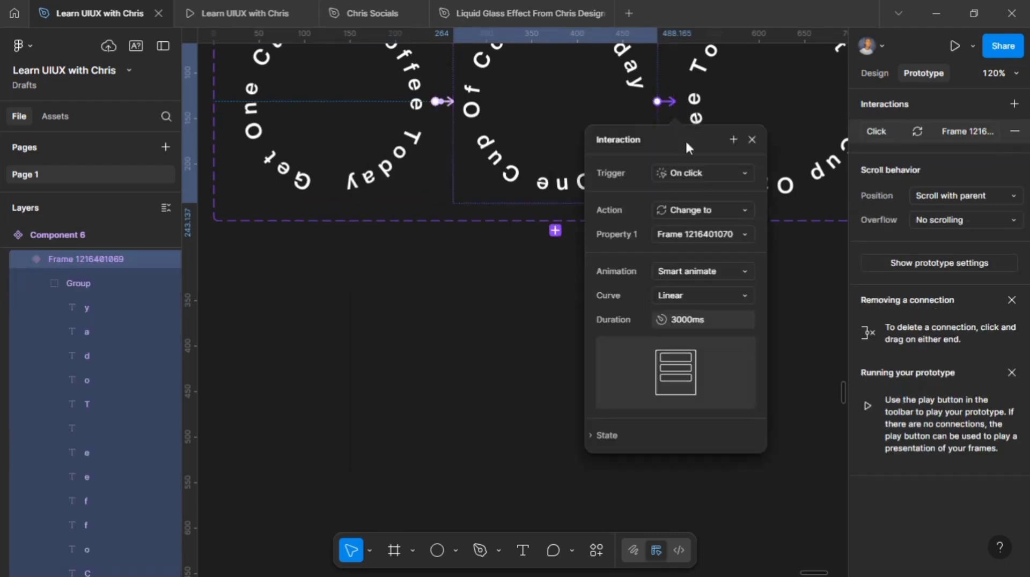
pyautogui.click(713, 171)
pyautogui.click(705, 361)
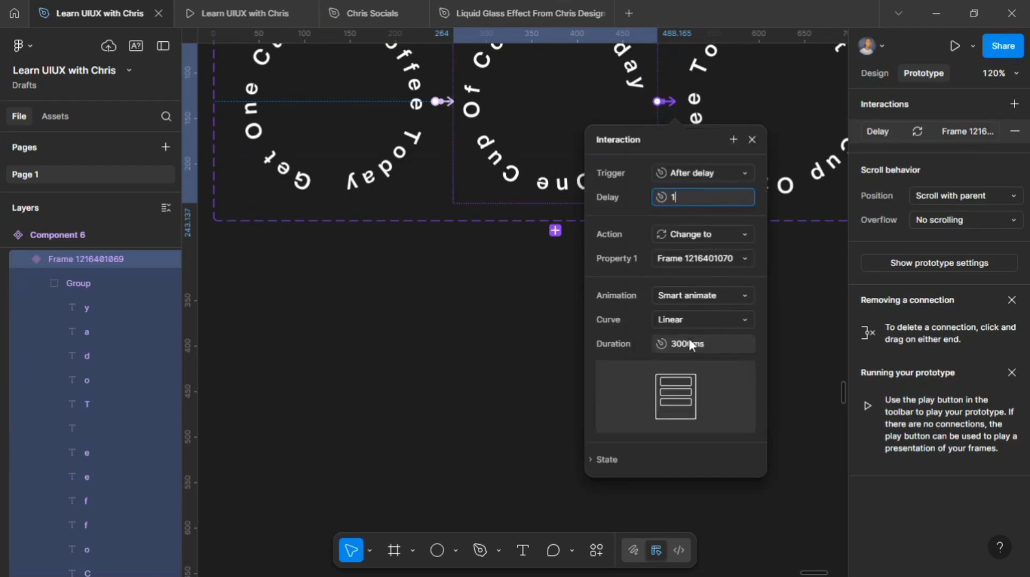
pyautogui.press('Return')
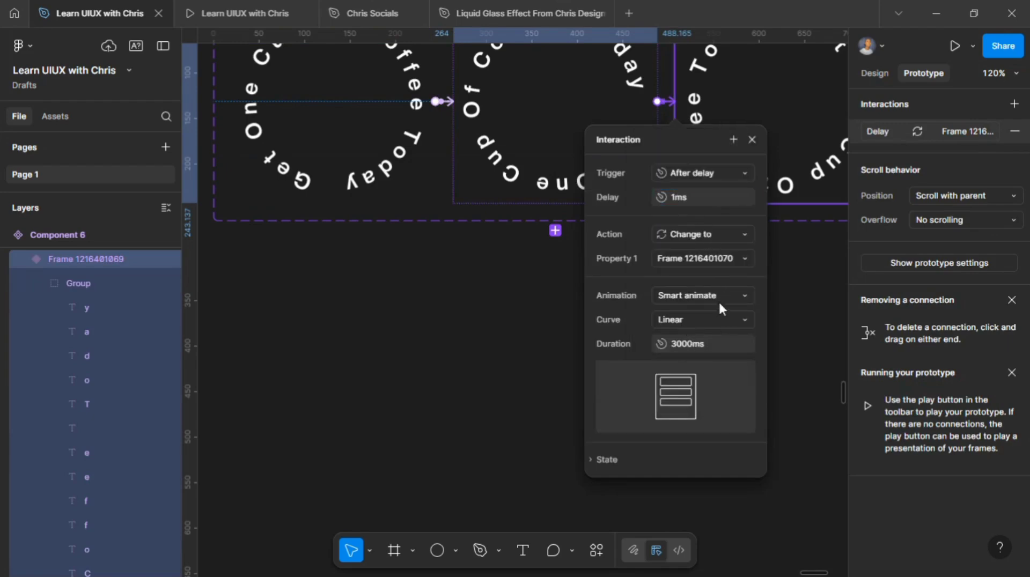
# Connect the third ring variant to the fourth with an After delay trigger of 1 ms.
pyautogui.hscroll(5, 775, 203)
pyautogui.click(559, 87)
pyautogui.moveTo(606, 102); pyautogui.dragTo(642, 196)
pyautogui.click(657, 174)
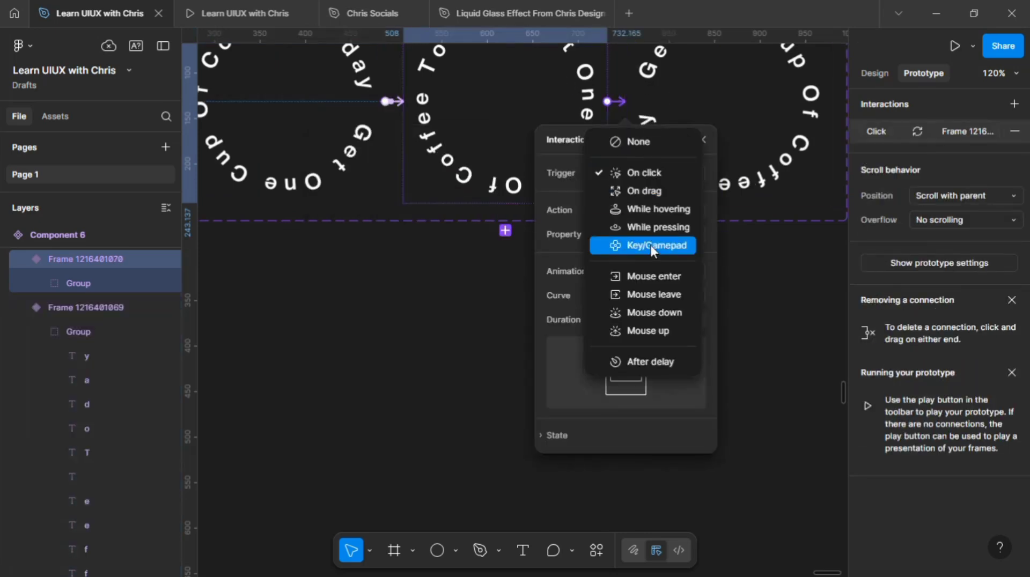
pyautogui.click(659, 360)
pyautogui.click(658, 198)
pyautogui.write('1')
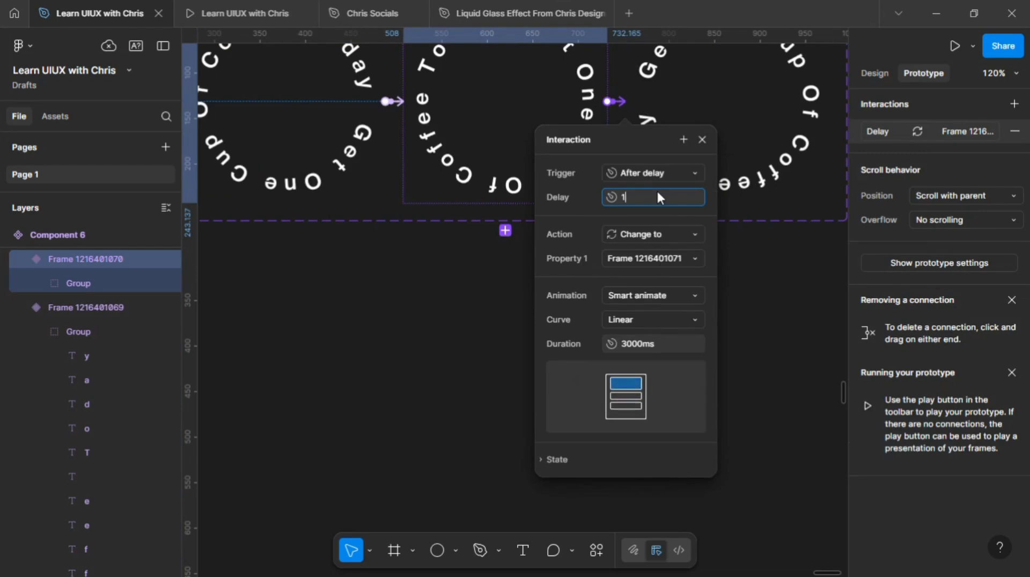
pyautogui.press('Return')
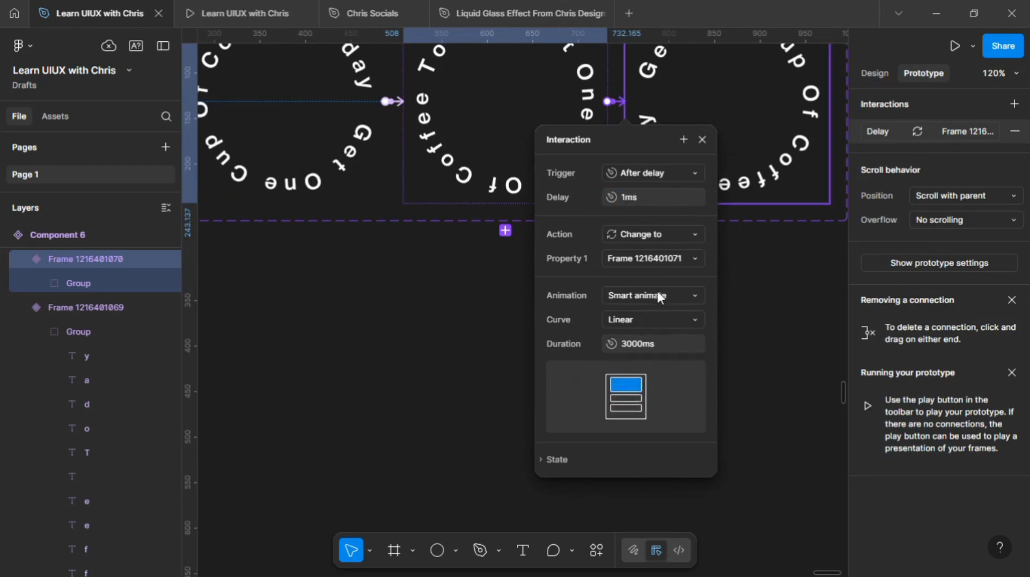
# Connect the fourth ring variant back to the first with an After delay trigger of 1 ms.
pyautogui.click(742, 309)
pyautogui.click(748, 168)
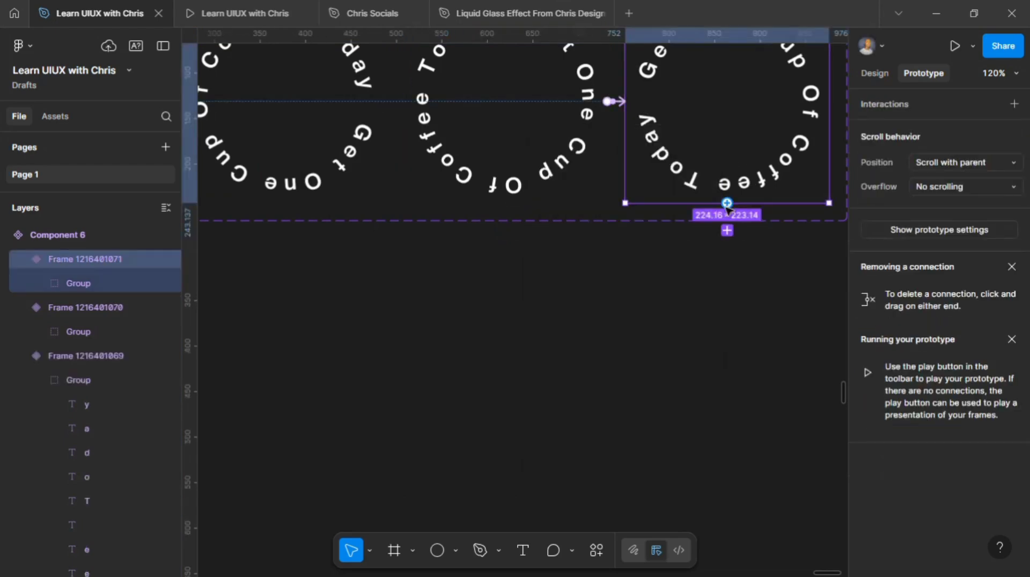
pyautogui.moveTo(727, 230); pyautogui.dragTo(522, 133)
pyautogui.click(590, 173)
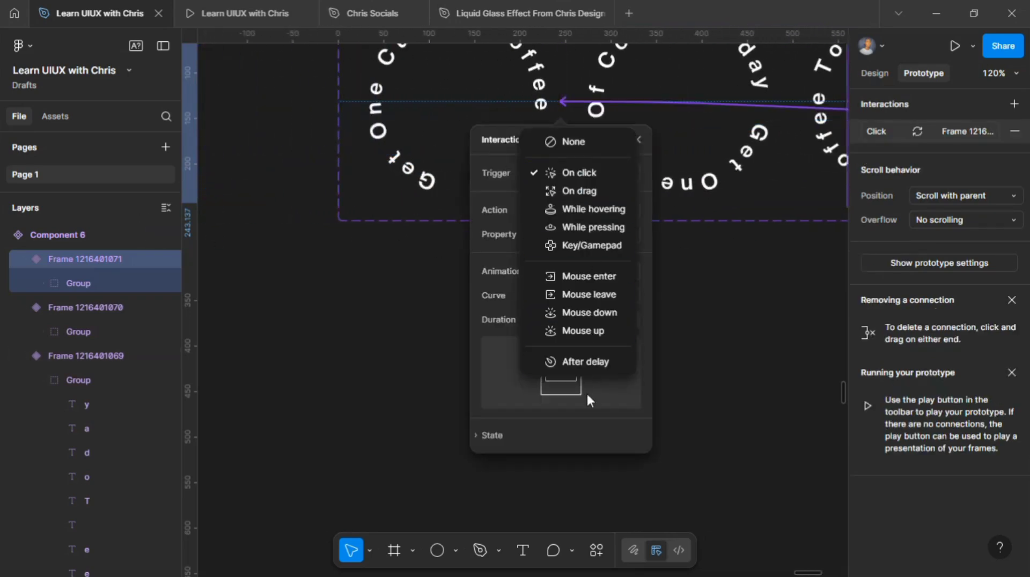
pyautogui.click(586, 424)
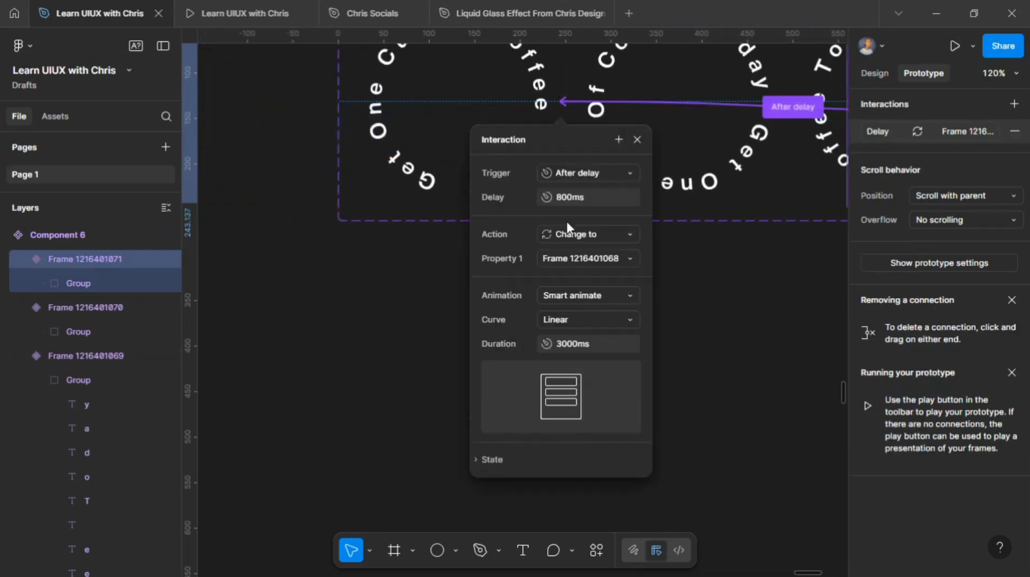
pyautogui.click(573, 195)
pyautogui.write('1')
pyautogui.press('Return')
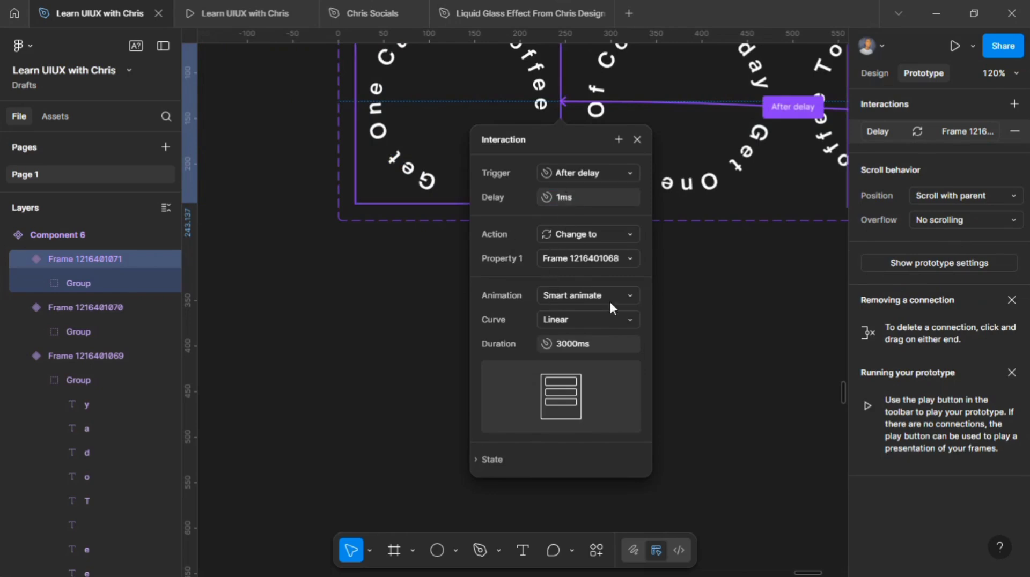
pyautogui.scroll(-2, 595, 343)
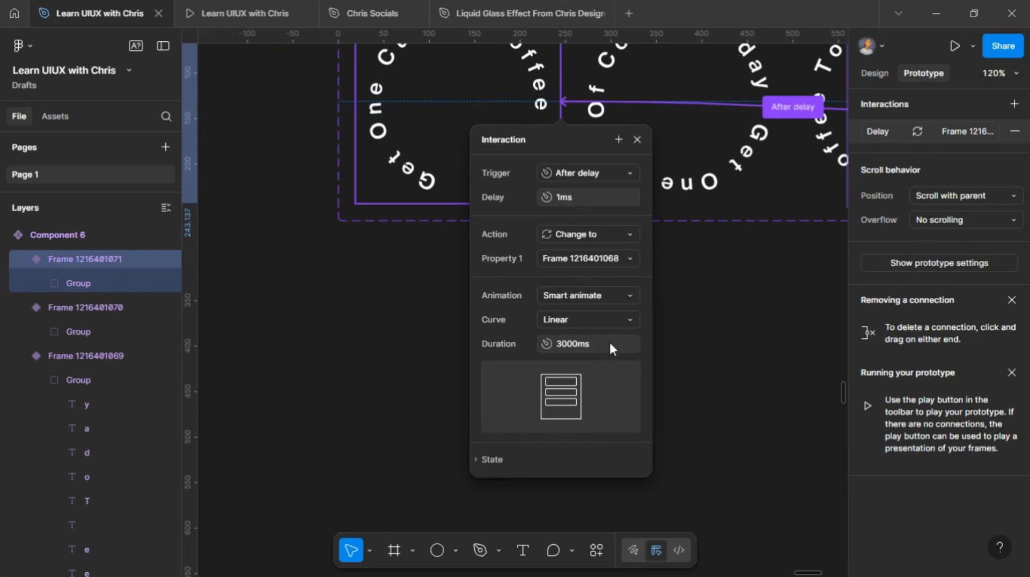
pyautogui.click(701, 322)
# Find Component 6 in the file's assets and place an instance of it just below the component set.
pyautogui.scroll(-3, 702, 323)
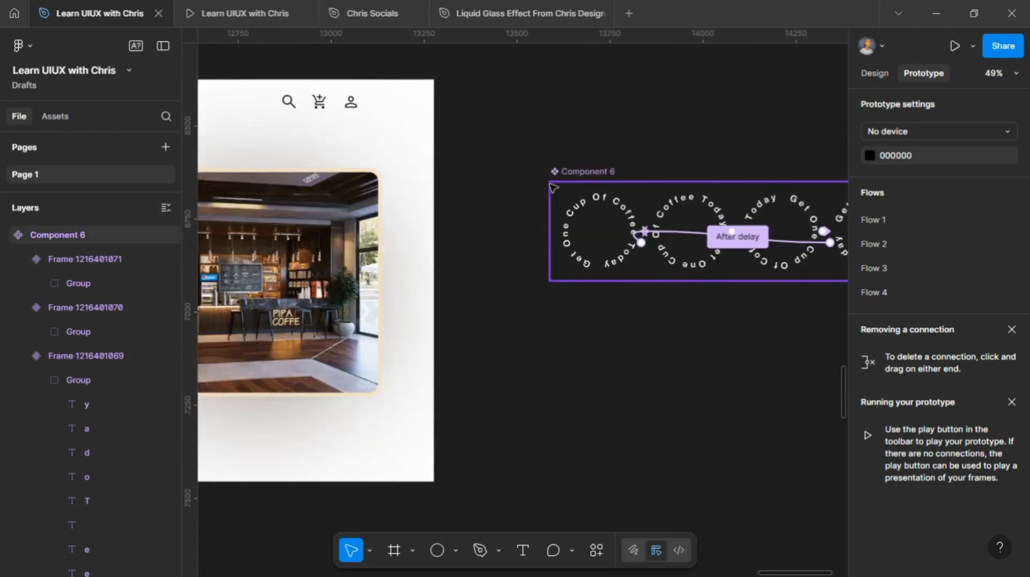
pyautogui.click(56, 116)
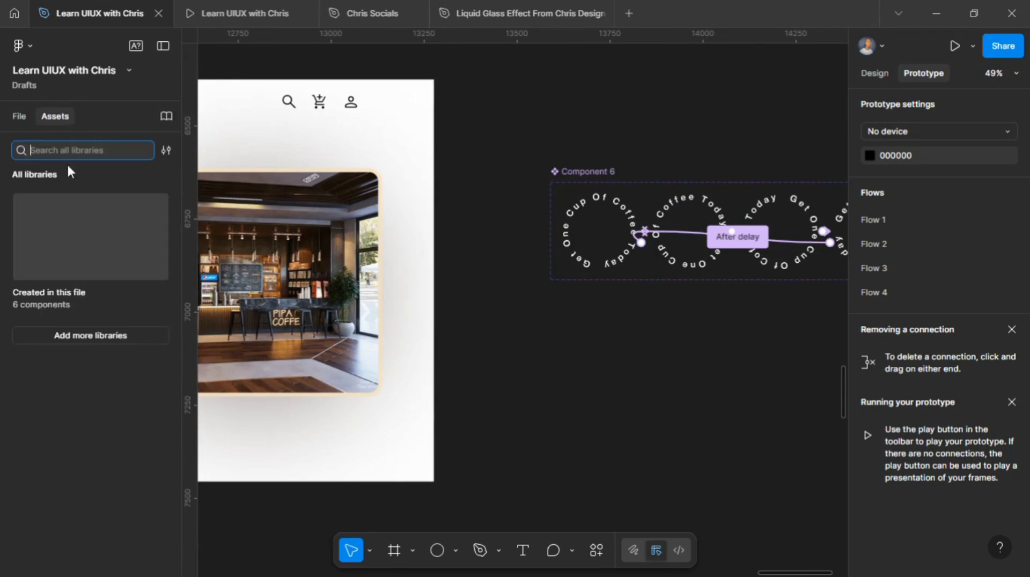
pyautogui.write('co')
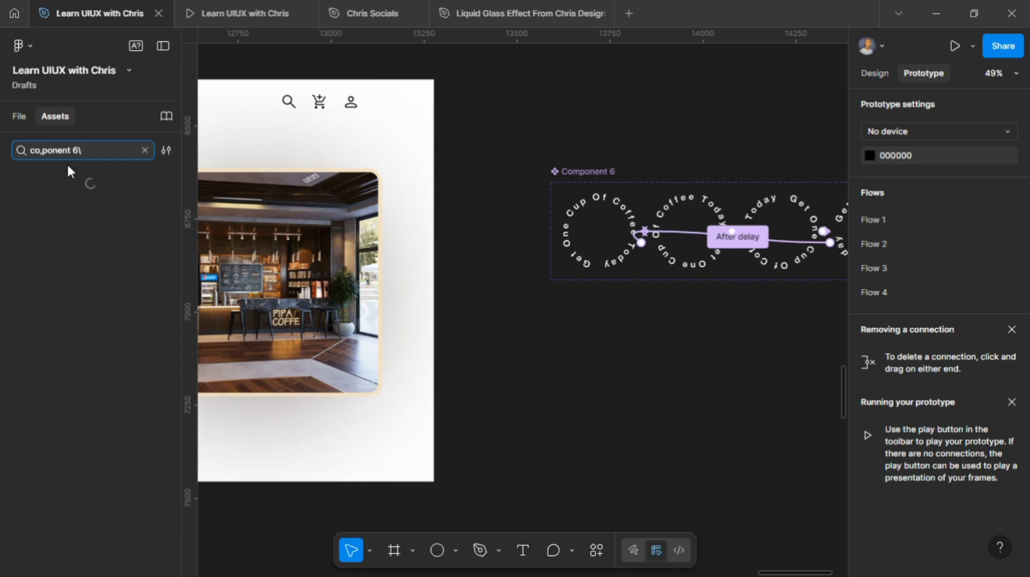
pyautogui.write(',ponent 6\\')
pyautogui.press('BackSpace')
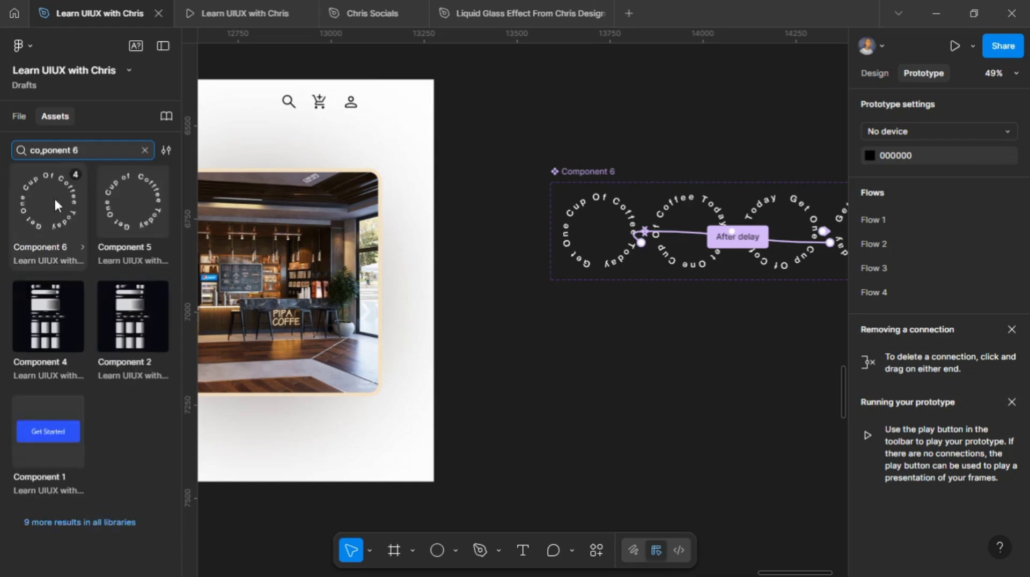
pyautogui.moveTo(45, 207); pyautogui.dragTo(476, 307)
pyautogui.moveTo(586, 336); pyautogui.dragTo(588, 340)
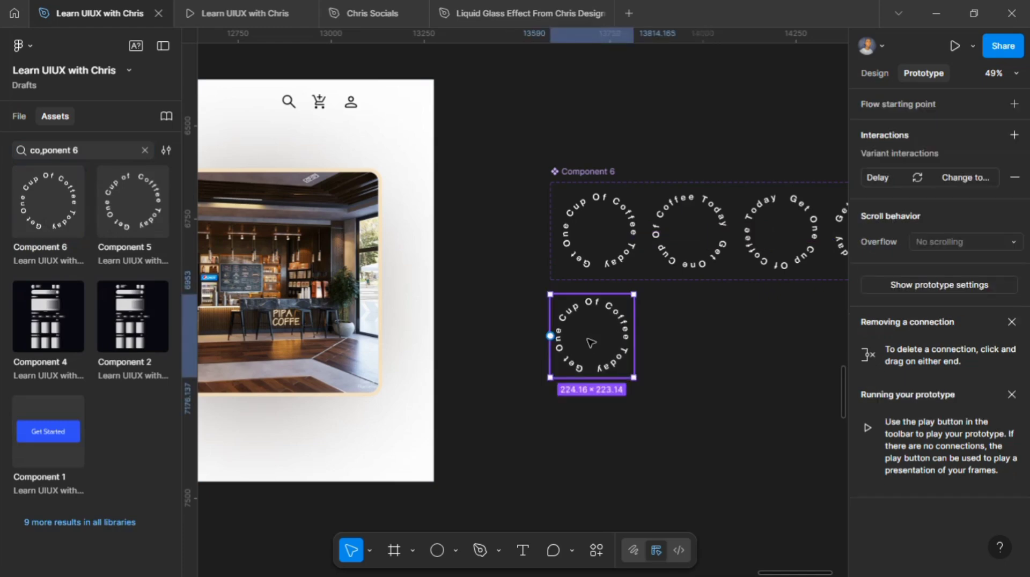
# Copy the Component 6 instance and paste it to replace the static circular text group on the Coffee page's badge.
pyautogui.hscroll(-3, 588, 340)
pyautogui.rightClick(717, 337)
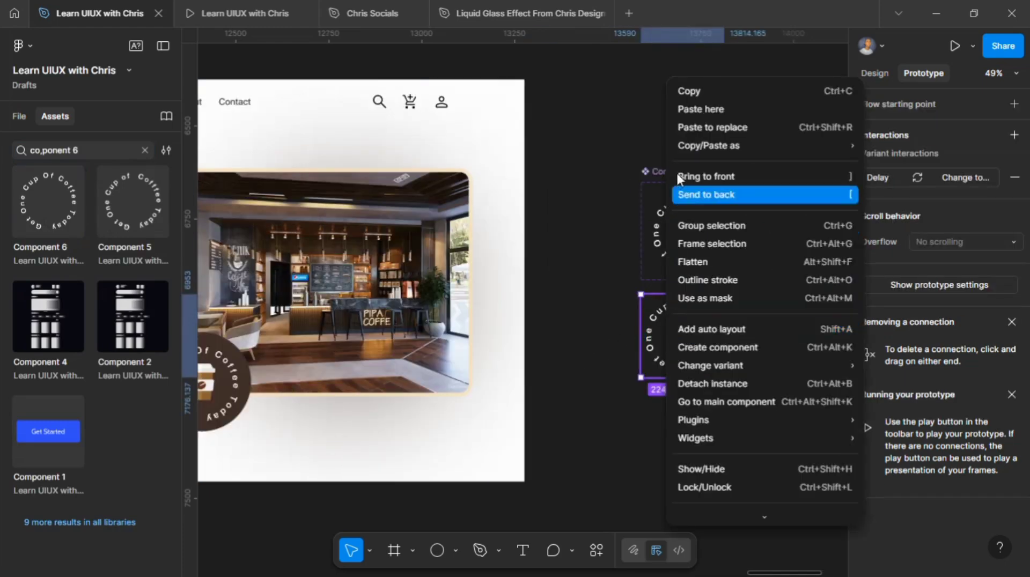
pyautogui.click(701, 91)
pyautogui.hscroll(-5, 569, 312)
pyautogui.click(489, 357)
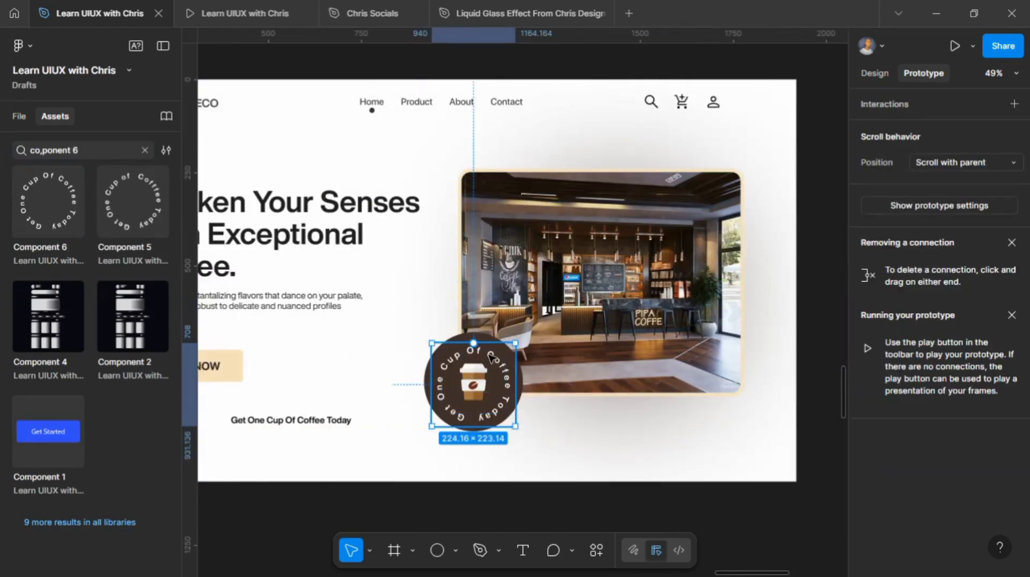
pyautogui.rightClick(490, 356)
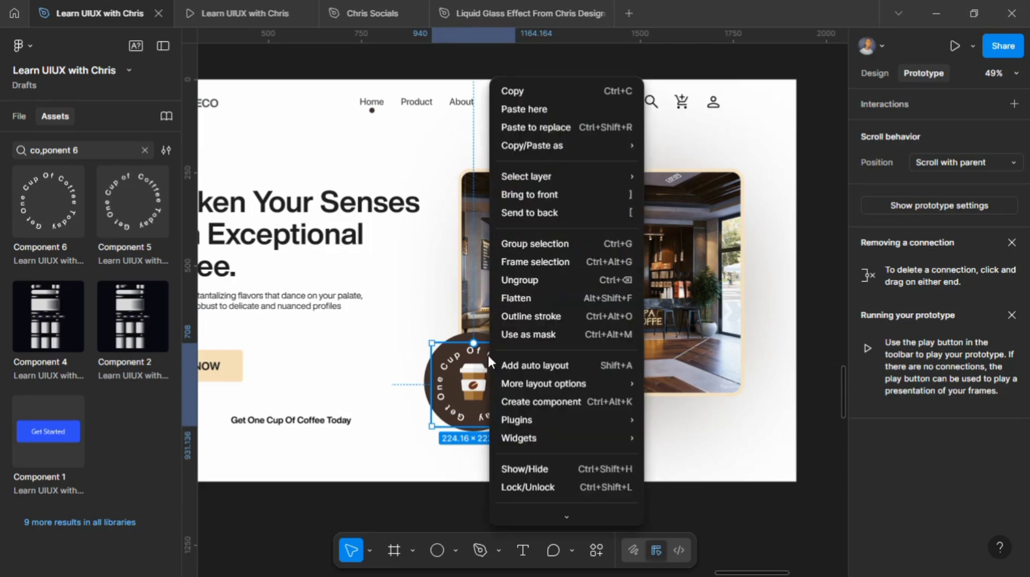
pyautogui.click(540, 129)
pyautogui.scroll(-1, 552, 380)
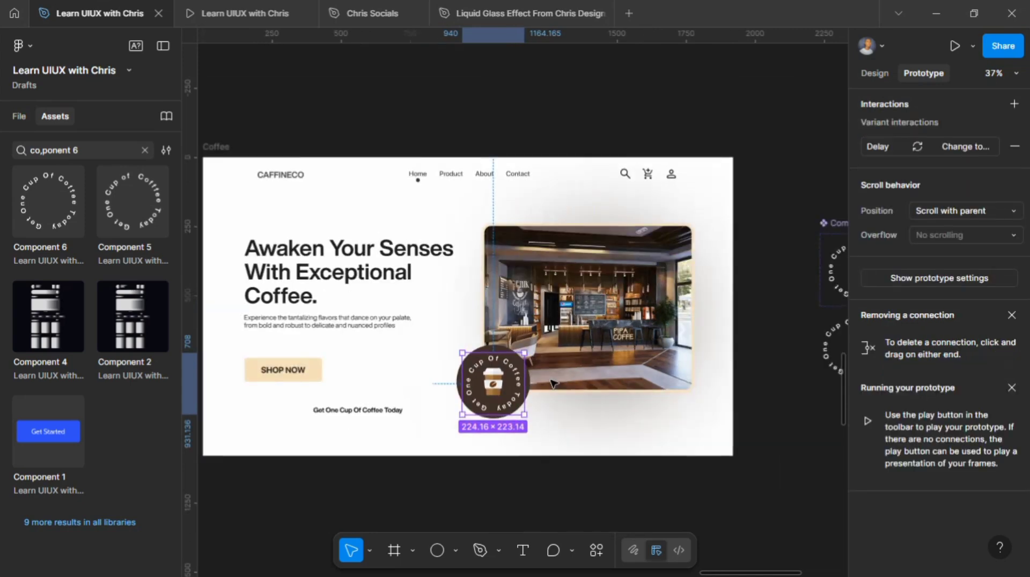
# Delete the leftover "Get One Cup Of Coffee Today" text line below the SHOP NOW button.
pyautogui.hscroll(-1, 553, 381)
pyautogui.click(459, 410)
pyautogui.press('Delete')
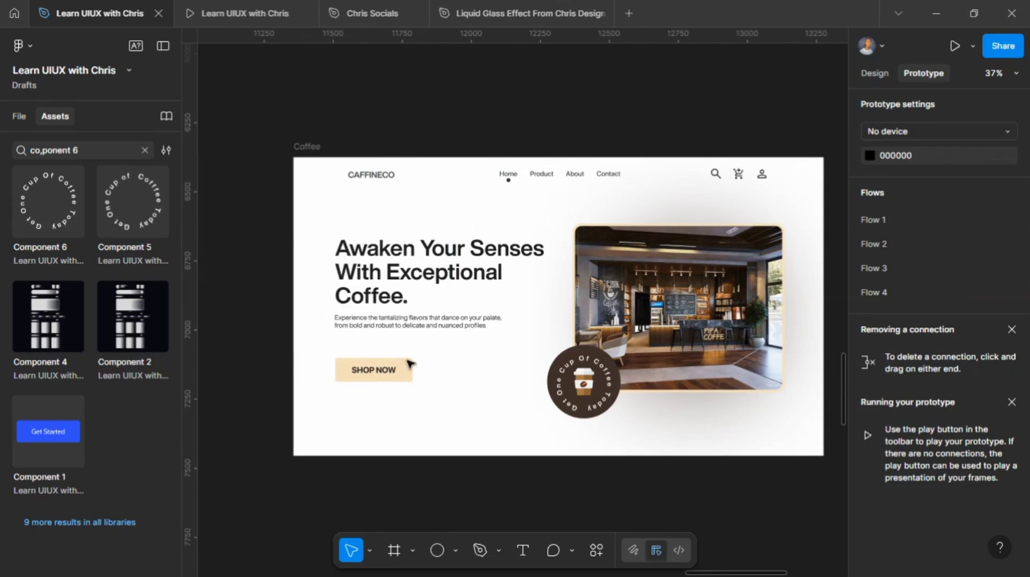
# Make the Coffee frame a flow starting point and present its prototype.
pyautogui.click(575, 158)
pyautogui.click(1013, 104)
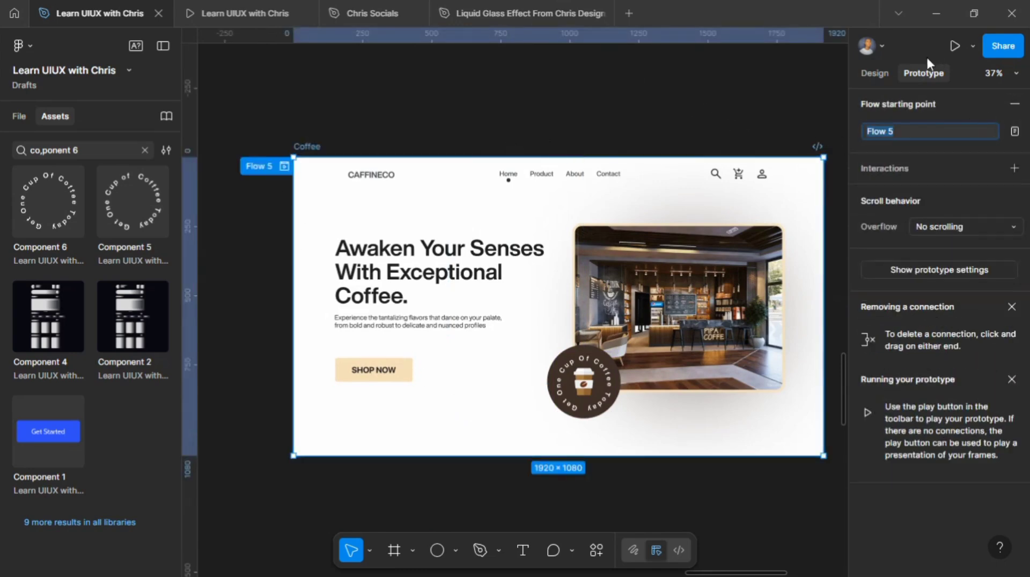
pyautogui.click(952, 45)
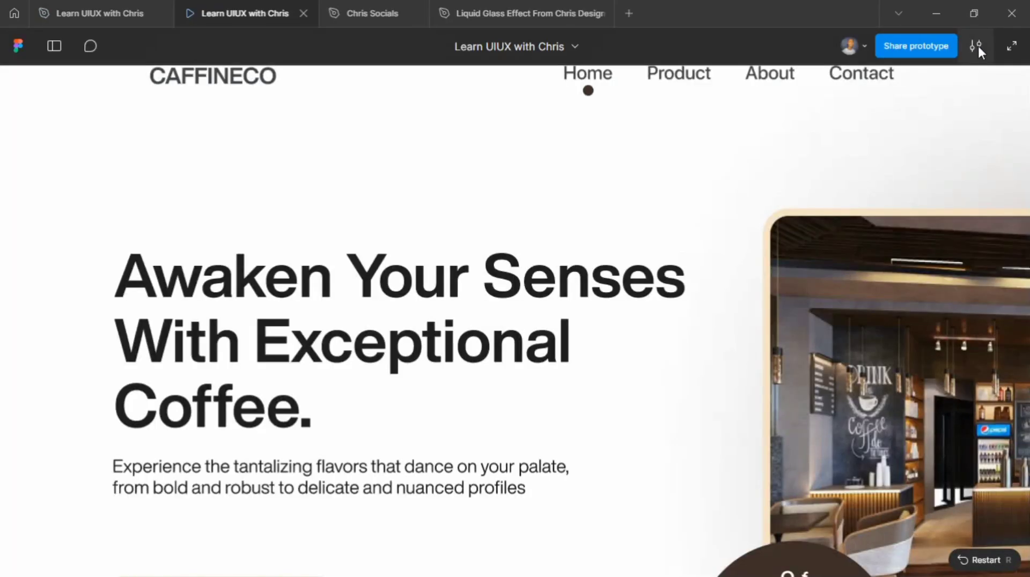
# Set the prototype preview's scaling to Fit width and height.
pyautogui.click(975, 46)
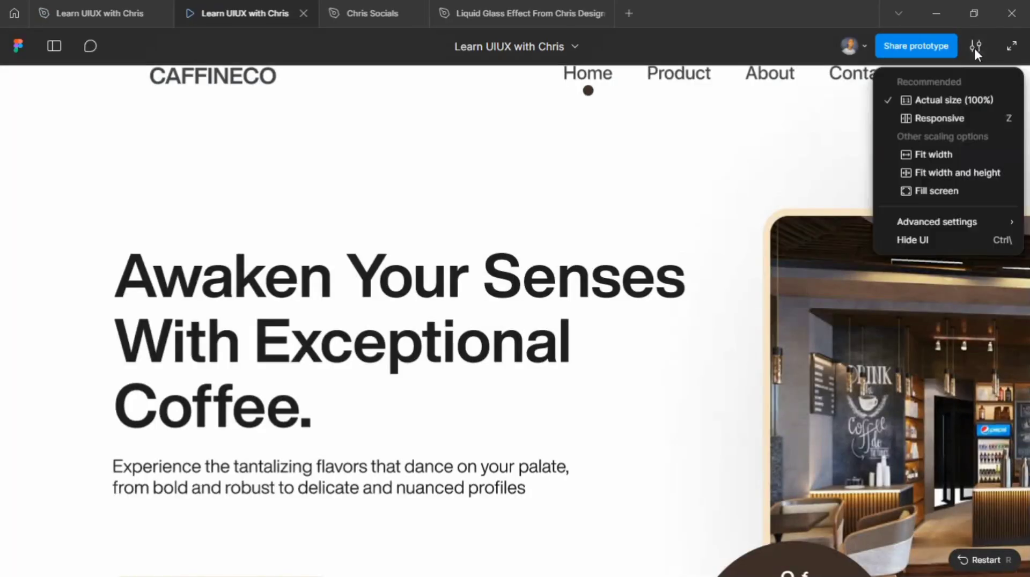
pyautogui.click(939, 154)
pyautogui.click(974, 47)
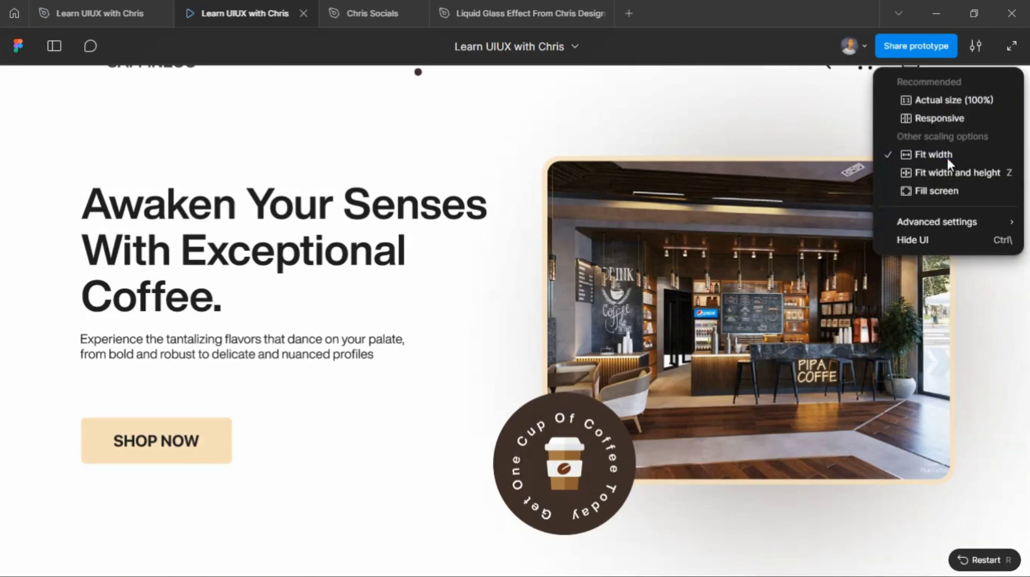
pyautogui.click(945, 172)
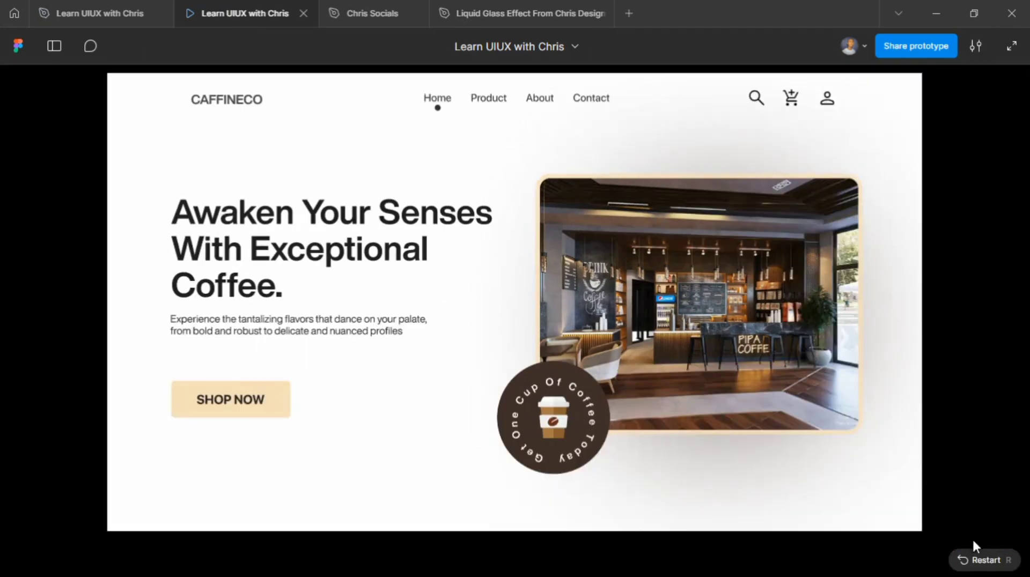